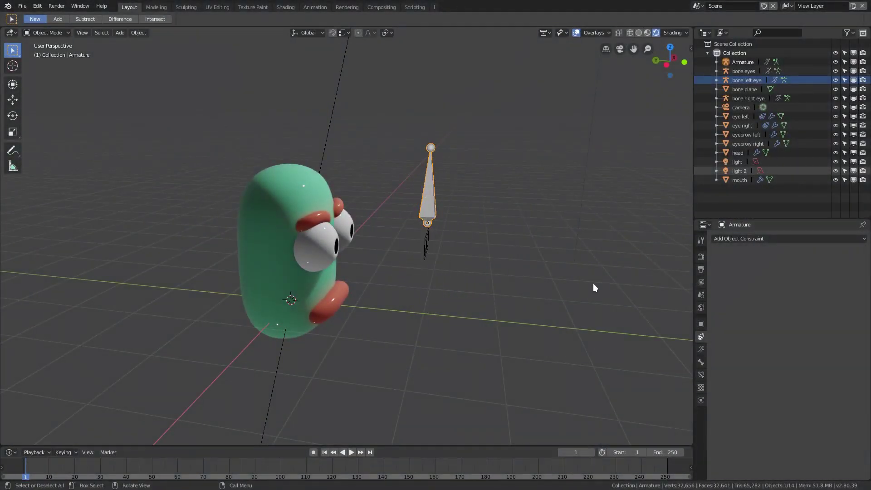
Display the selected armature's bone with the bone plane custom object, as wireframe, at a display scale of 0.3.
click(701, 362)
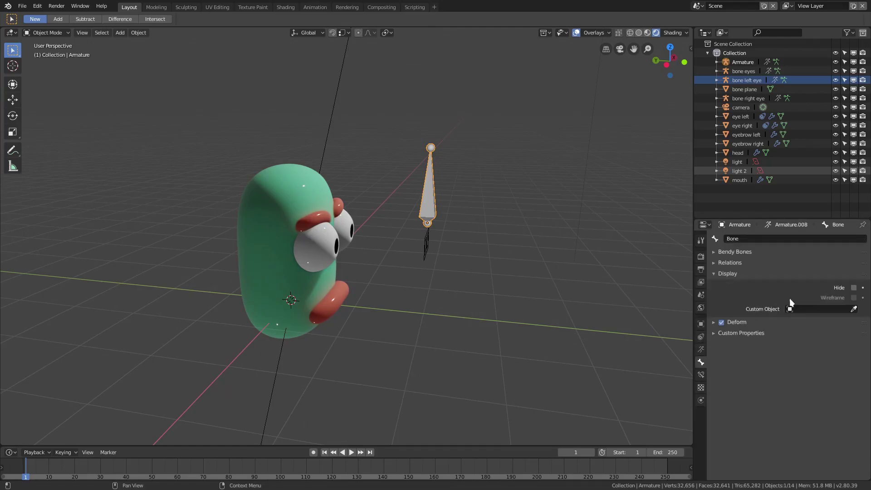
click(813, 309)
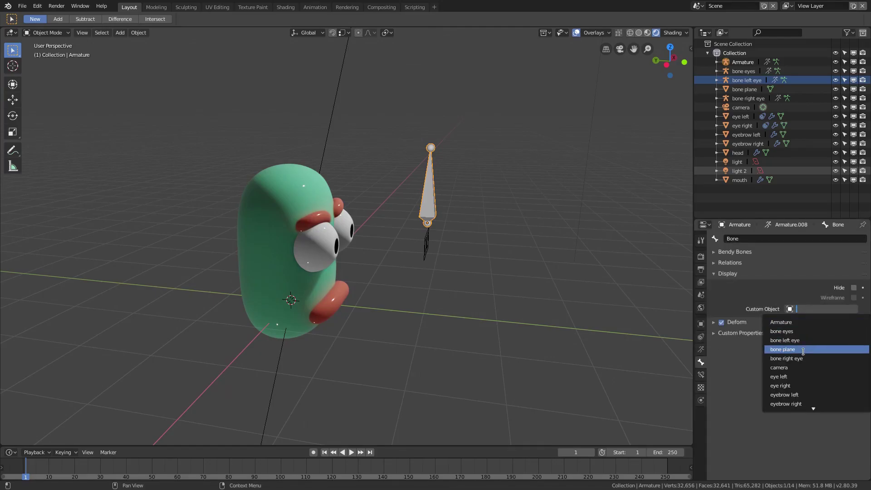
click(786, 349)
click(854, 297)
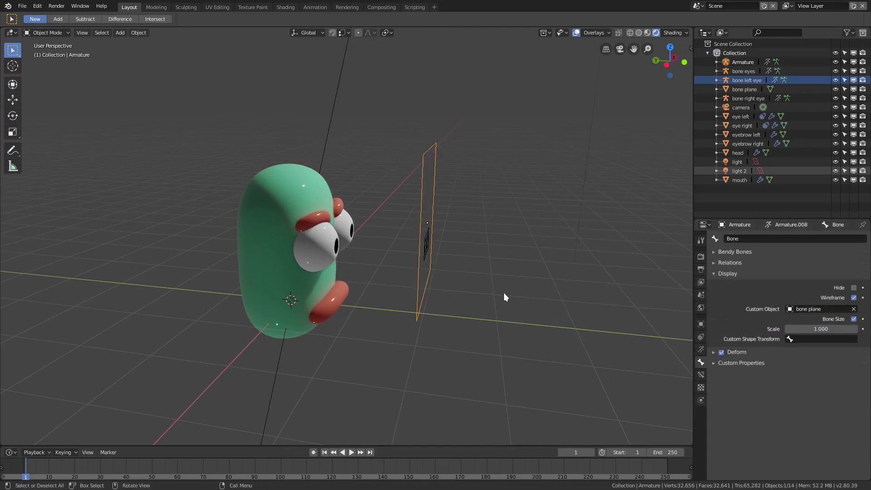
middle_drag(504, 296, 482, 295)
click(800, 329)
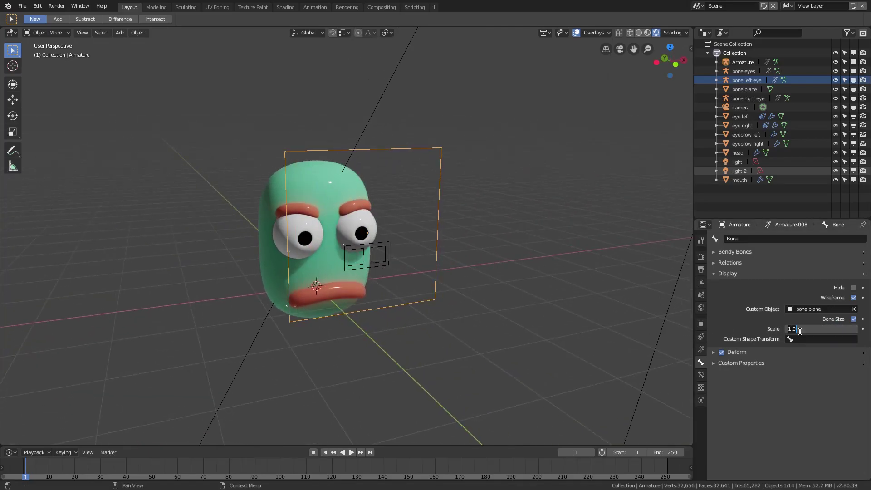
text(0.3)
key(Return)
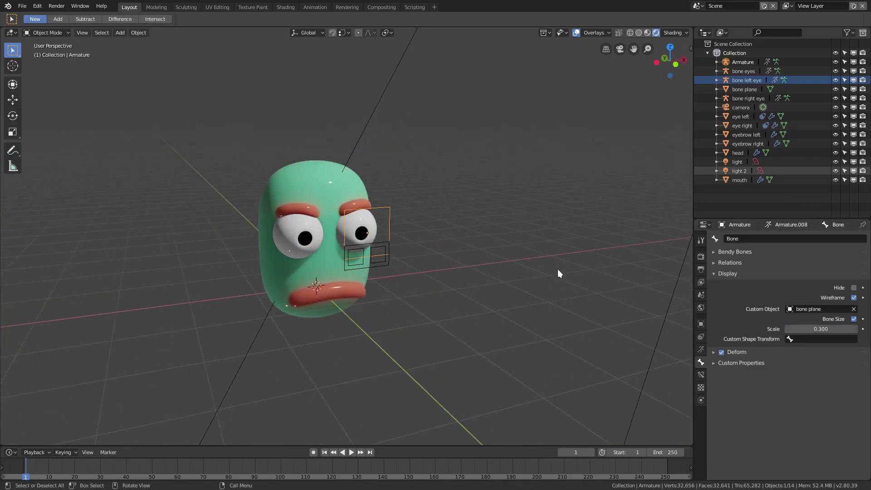
Set the Z scale of the bone eyes armature to 0.5.
scroll(489, 239, up, 5)
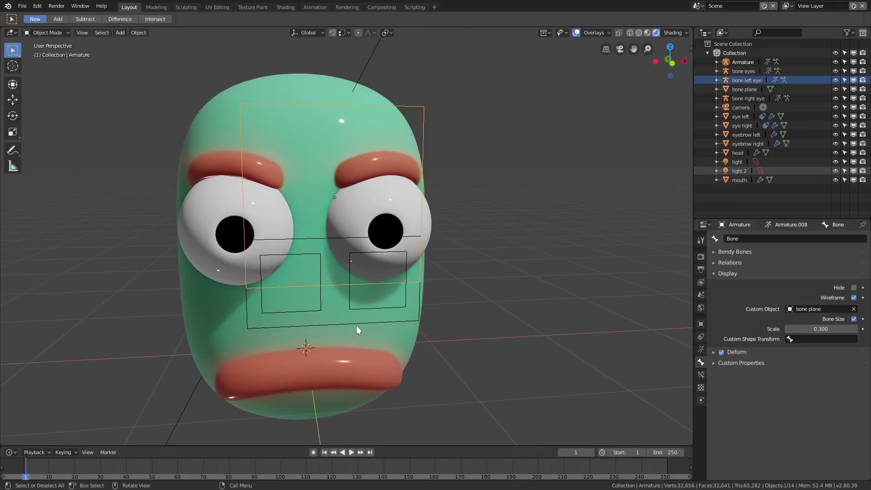
click(372, 323)
click(372, 322)
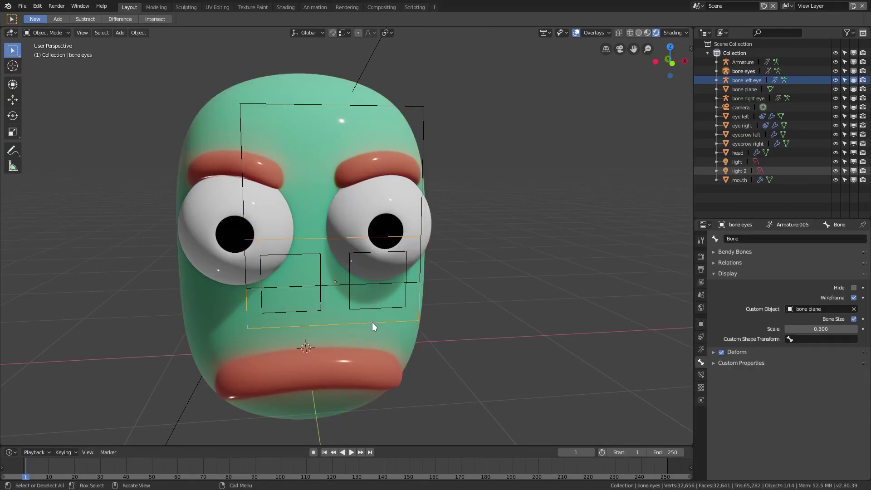
click(690, 48)
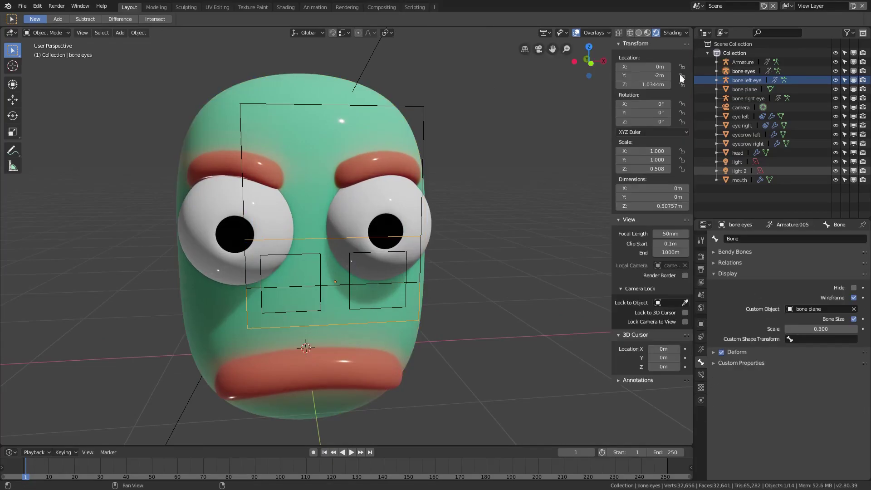
double_click(654, 85)
drag(653, 85, 625, 86)
click(666, 85)
double_click(650, 169)
key(Return)
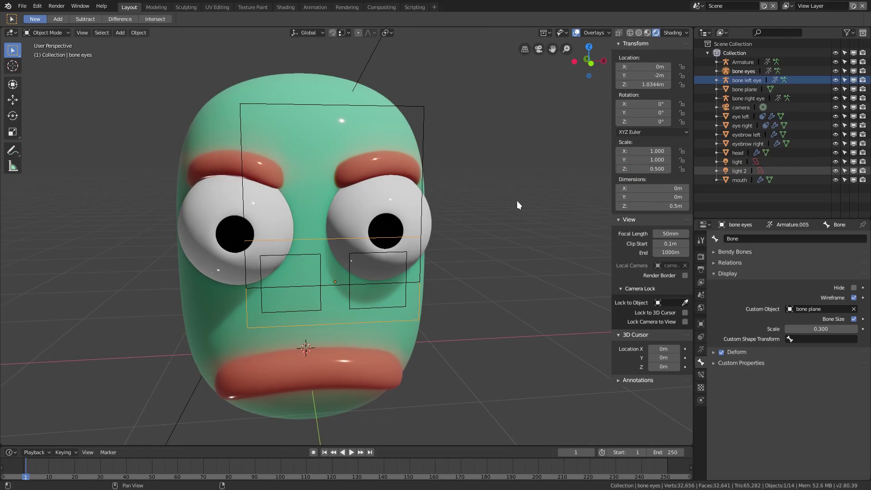
Set the Z scale of the large rectangular control above the eye controls to 0.5.
middle_drag(374, 294, 525, 149)
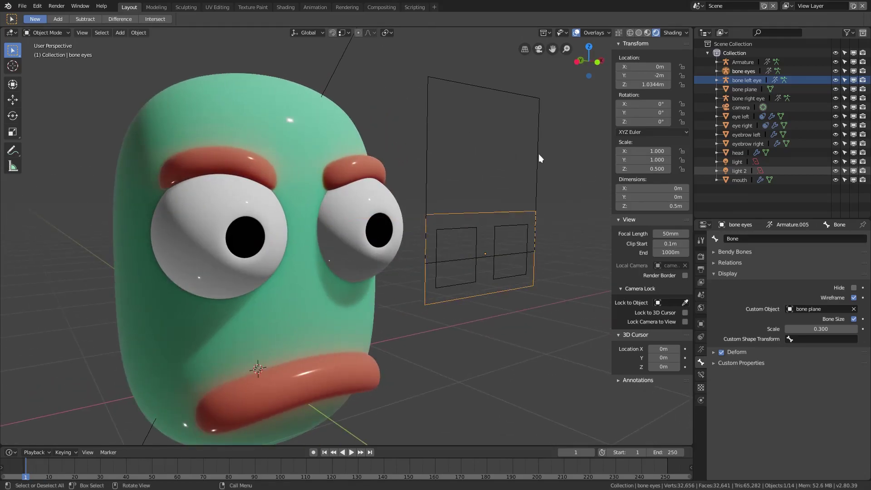
click(539, 156)
double_click(645, 168)
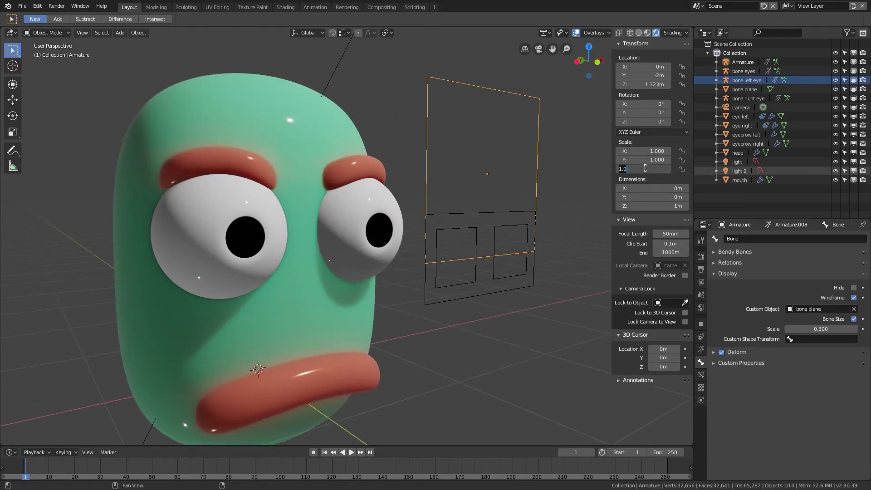
text(0.5)
key(Return)
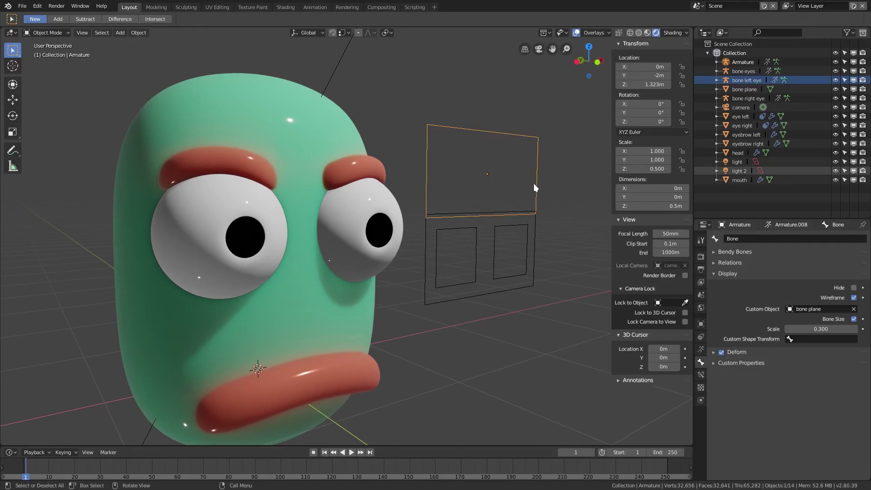
Reduce the Z scale of the upper rectangular control to 0.4.
middle_drag(534, 183, 496, 227)
middle_drag(560, 183, 545, 184)
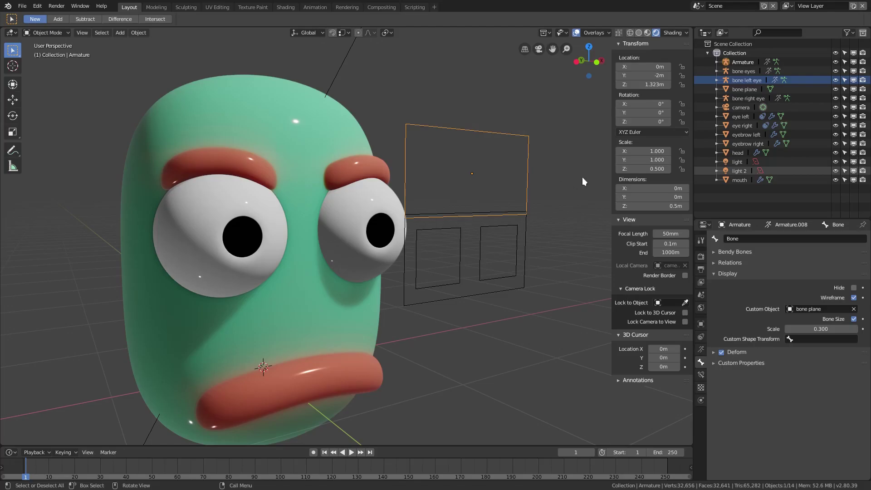
double_click(649, 168)
text(0.)
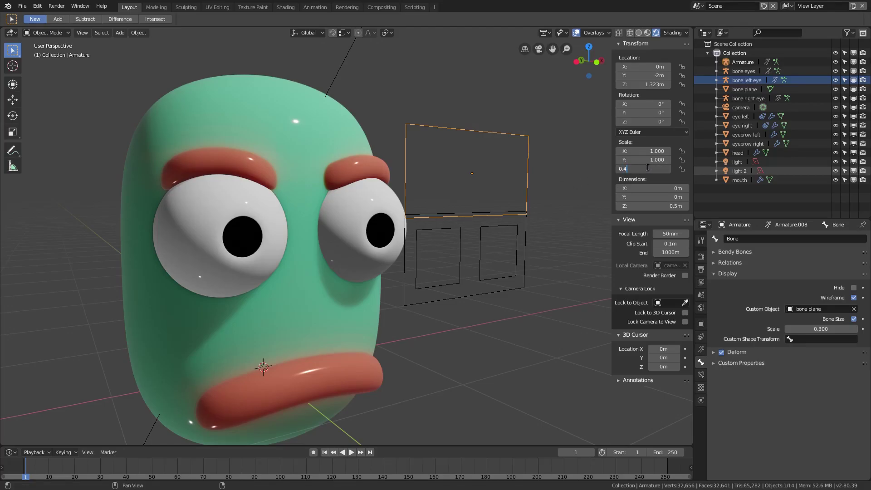
text(4)
key(Return)
Add a single-bone armature and set its Y location to -2 m.
middle_drag(535, 190, 358, 177)
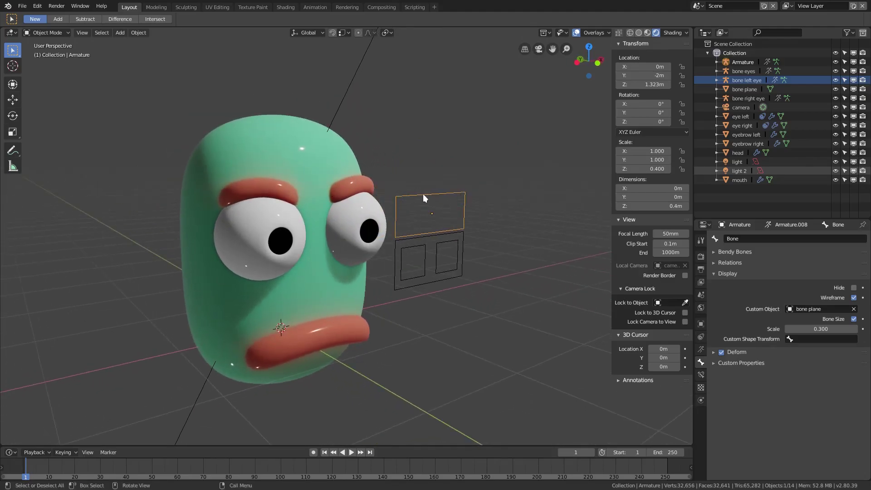
key(shift+a)
mouse_move(423, 194)
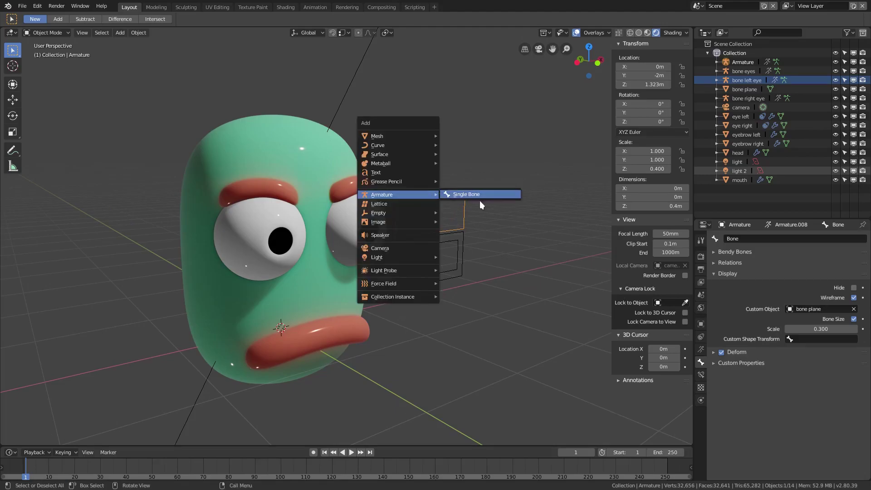
click(480, 205)
mouse_move(480, 205)
middle_down()
mouse_move(369, 249)
mouse_move(489, 210)
middle_up()
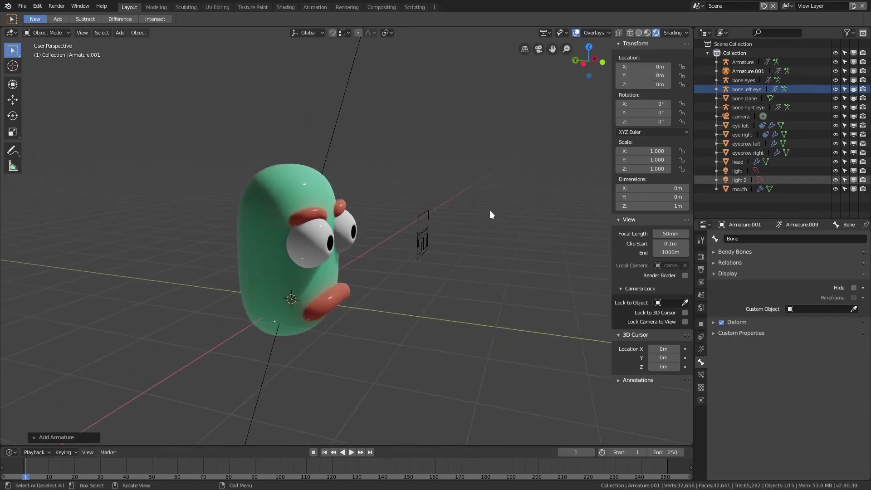
click(646, 76)
key(BackSpace)
text(-2)
key(Return)
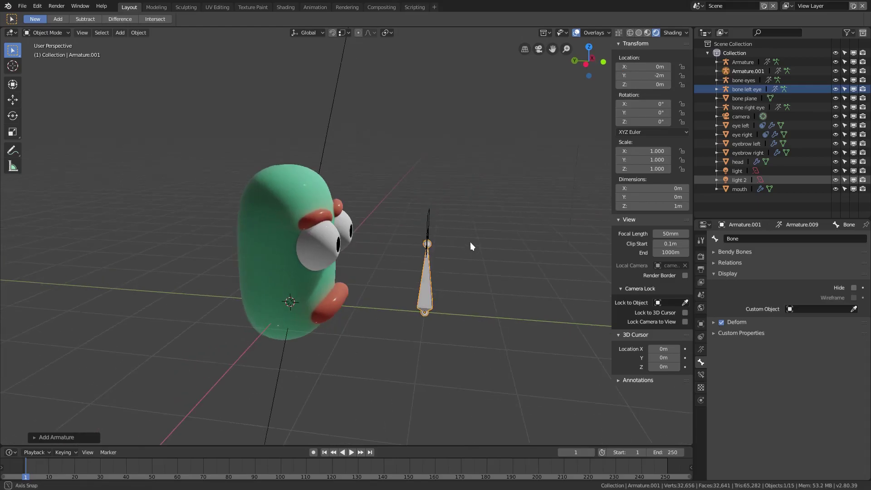
Give the new bone the bone plane custom shape, displayed as wireframe, at a display scale of 0.1.
middle_drag(470, 241, 604, 285)
click(808, 308)
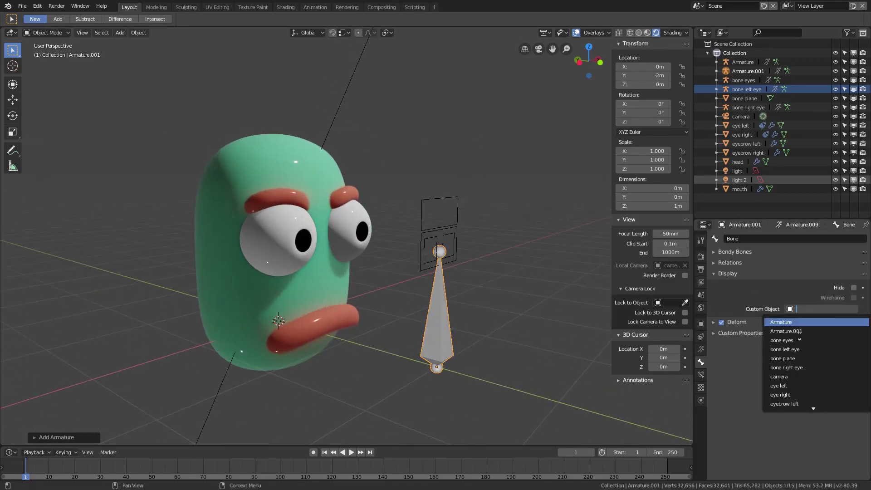
click(800, 356)
click(854, 298)
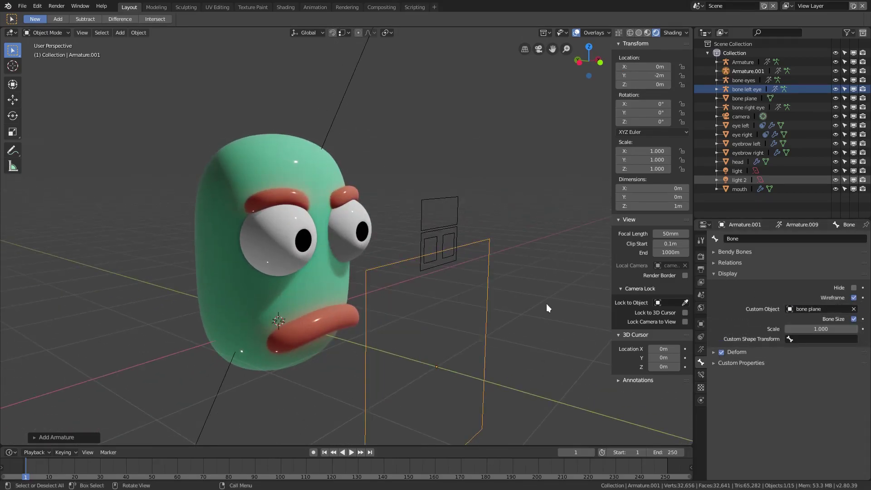
middle_drag(546, 304, 668, 173)
click(826, 331)
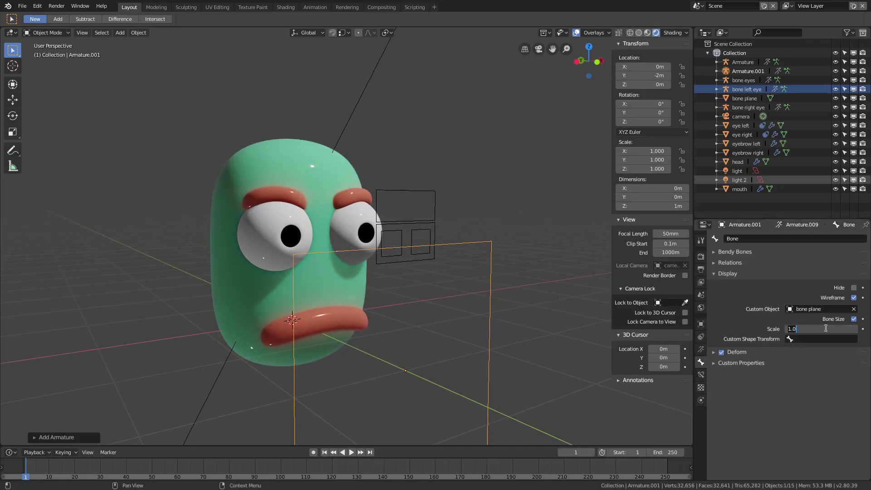
text(0.1)
key(Return)
Paste 1.32303 m as the small square control's Z location to align it with the large upper control.
middle_drag(440, 312, 434, 311)
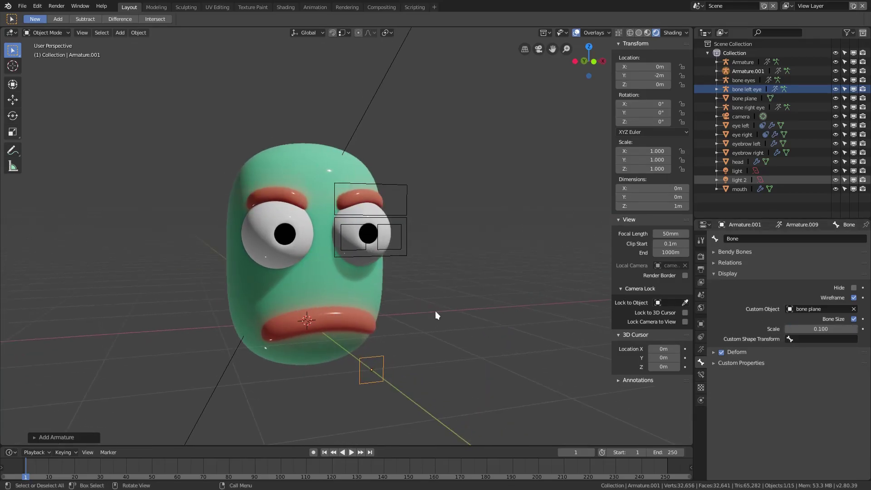
click(659, 84)
text(1.32303m)
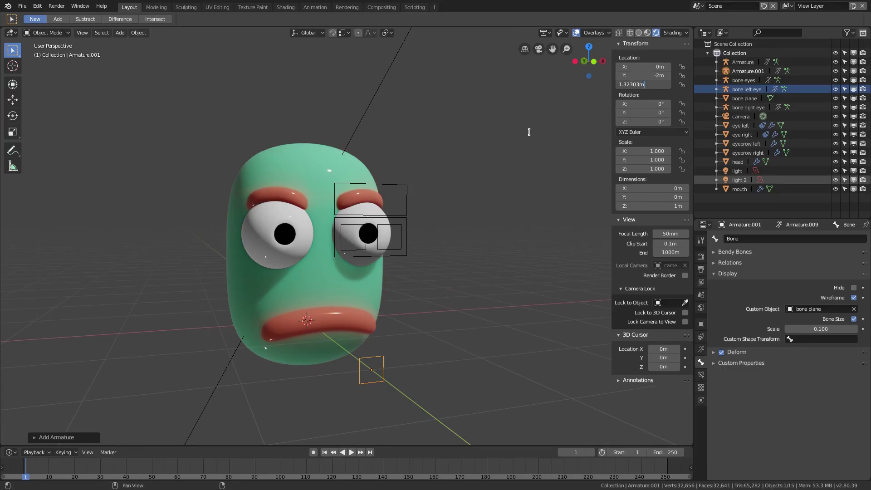
key(Return)
Move the small square control 0.15 m along the X axis.
scroll(483, 177, up, 6)
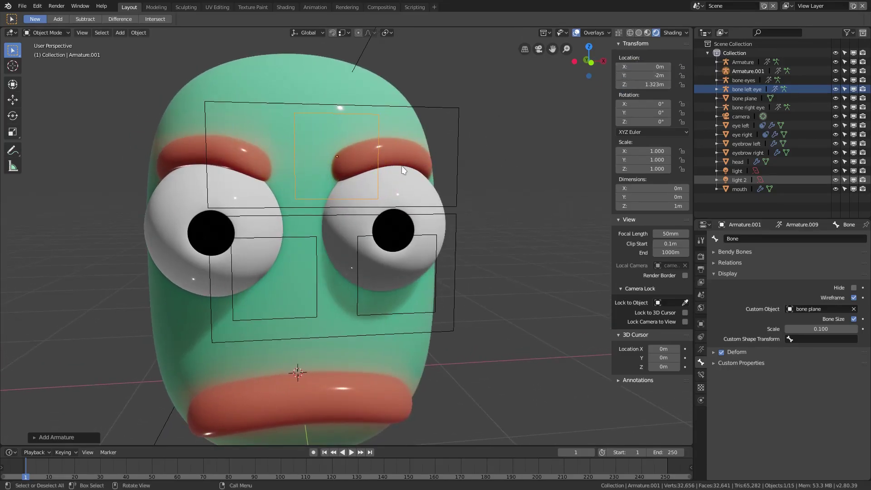
key(g)
key(x)
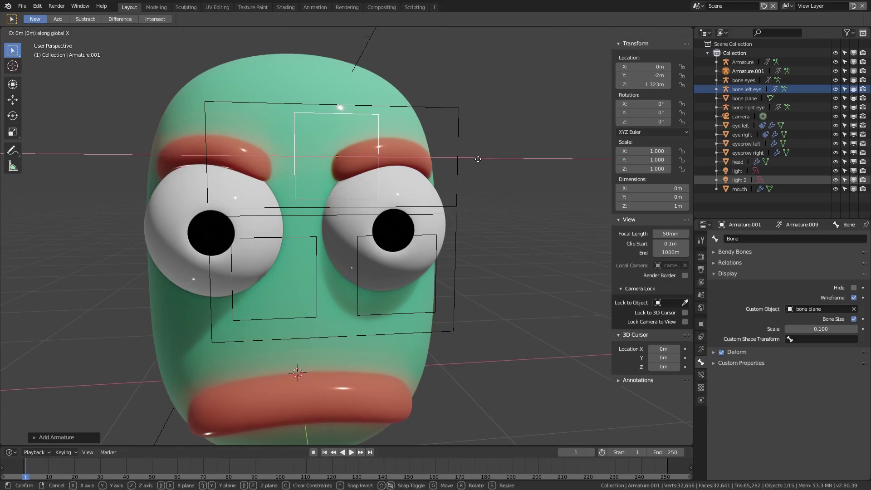
text(0.15)
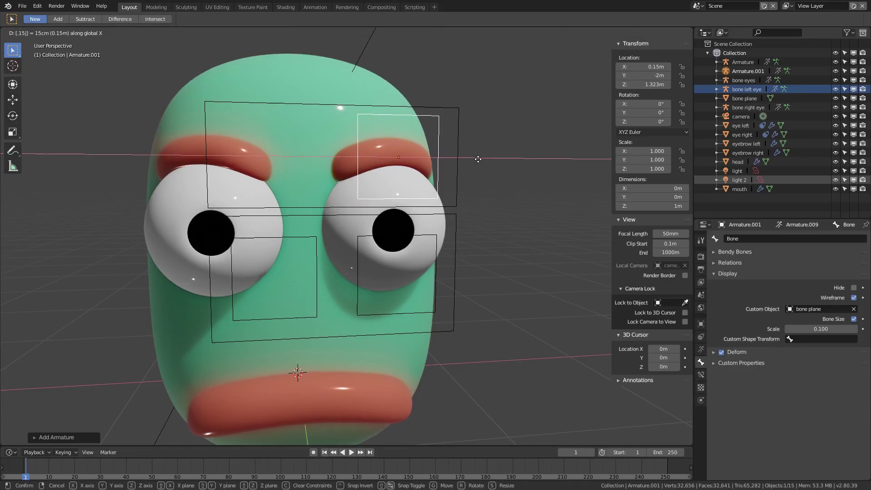
key(Return)
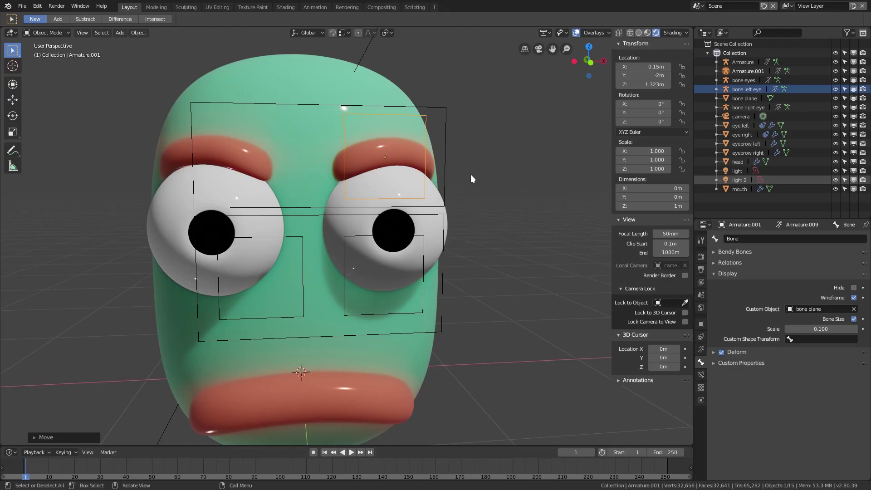
Duplicate the small square eyebrow control in place.
middle_drag(470, 172, 515, 194)
scroll(508, 192, down, 3)
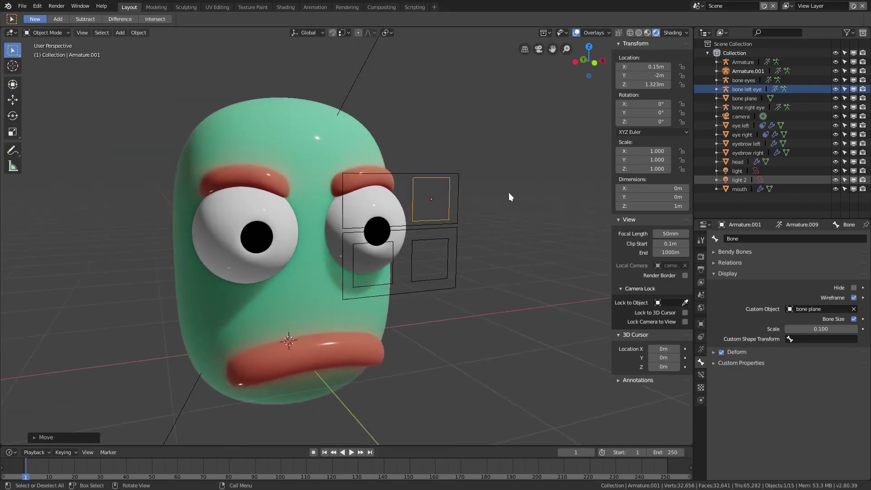
right_click(508, 193)
scroll(499, 179, up, 3)
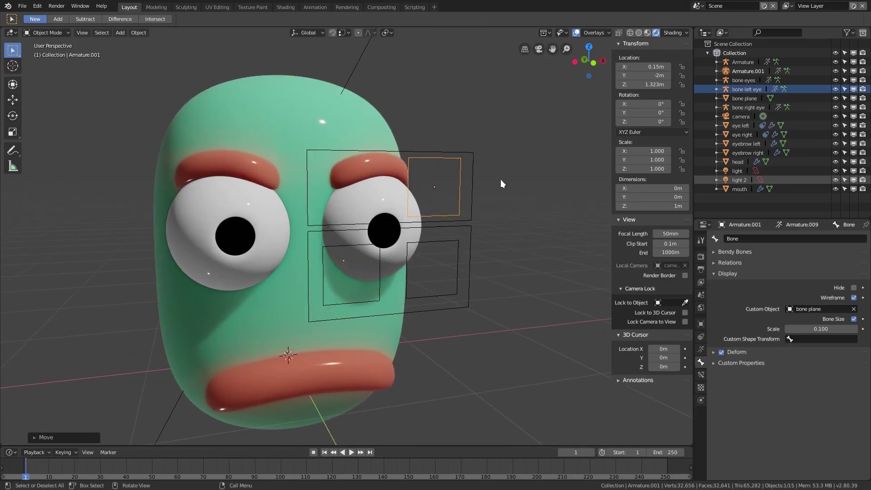
key(shift+d)
key(x)
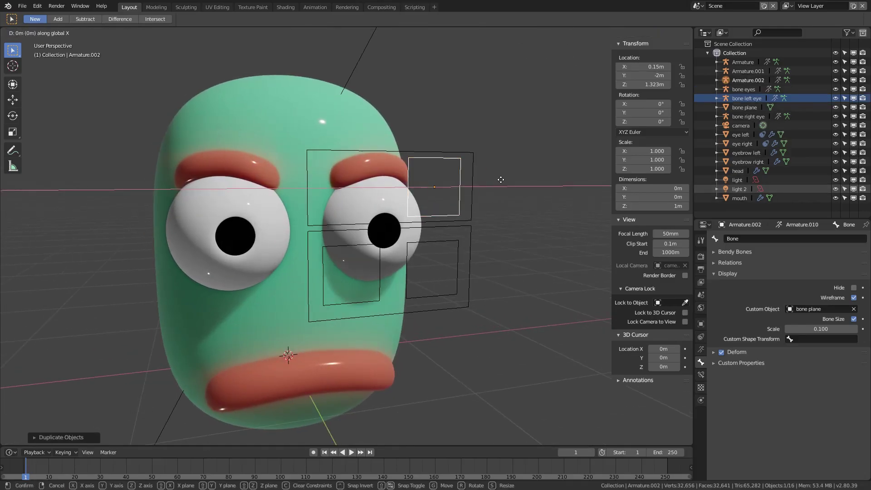
click(501, 181)
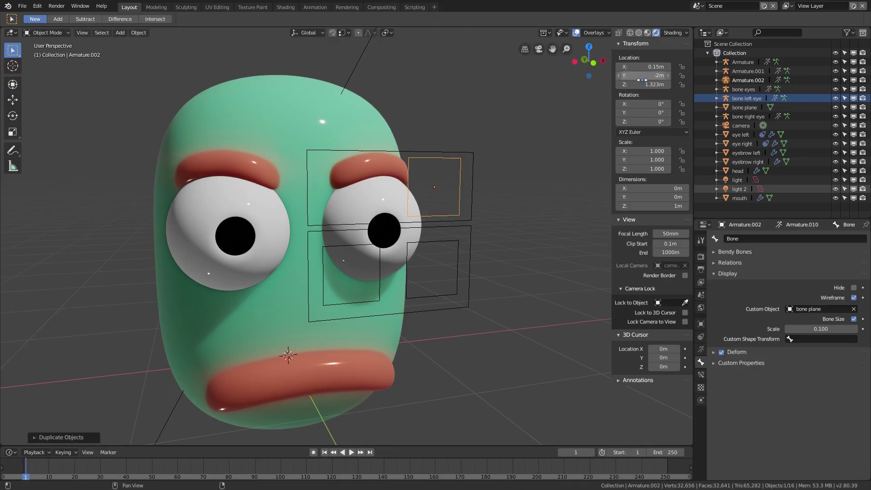
click(644, 67)
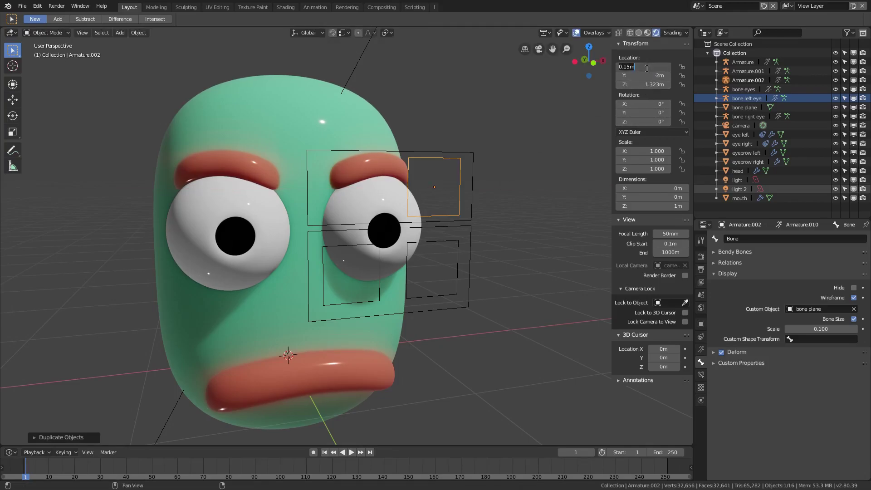
text(0)
key(Return)
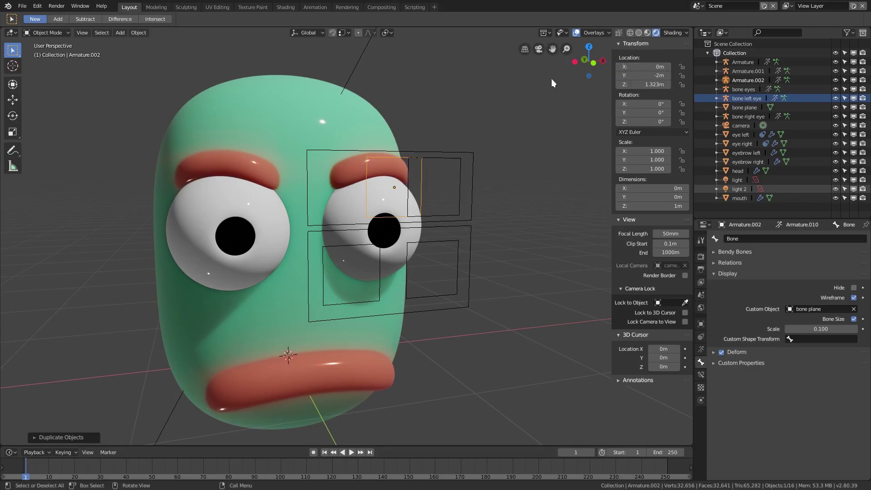
key(ctrl+z)
Set the duplicated eyebrow control's X location to -0.15 m.
double_click(620, 66)
key(Home)
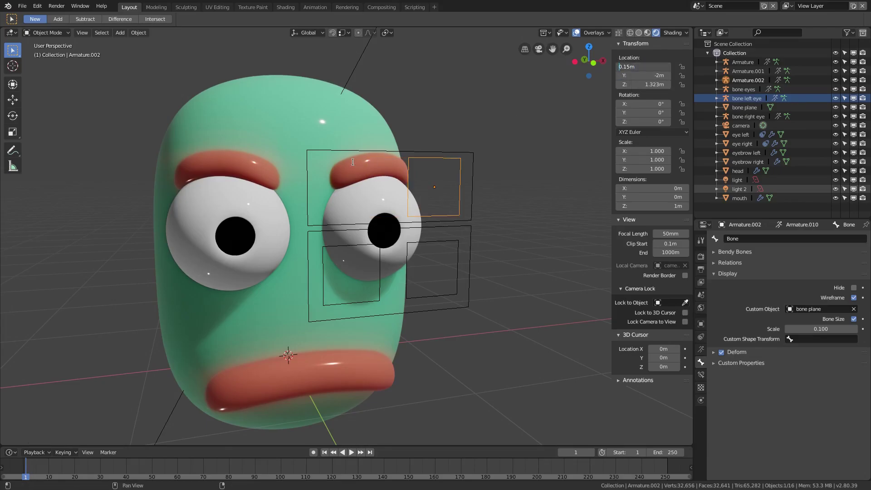
text(-)
key(Return)
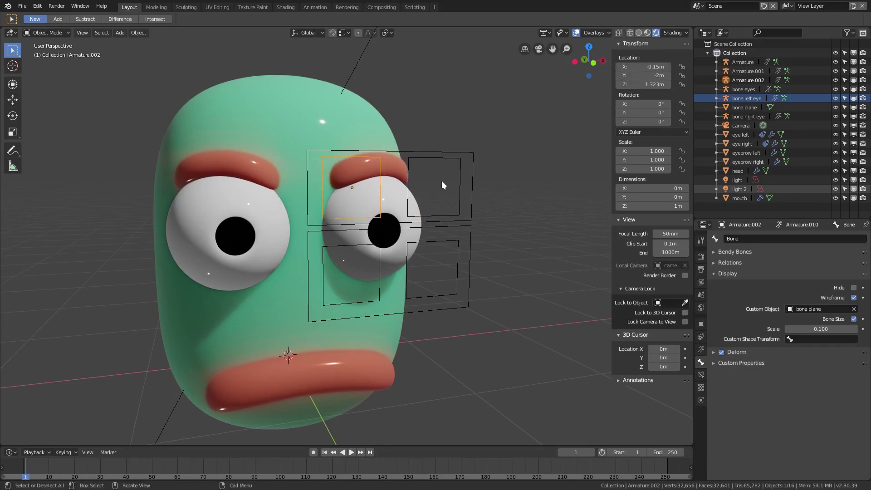
middle_drag(442, 181, 474, 191)
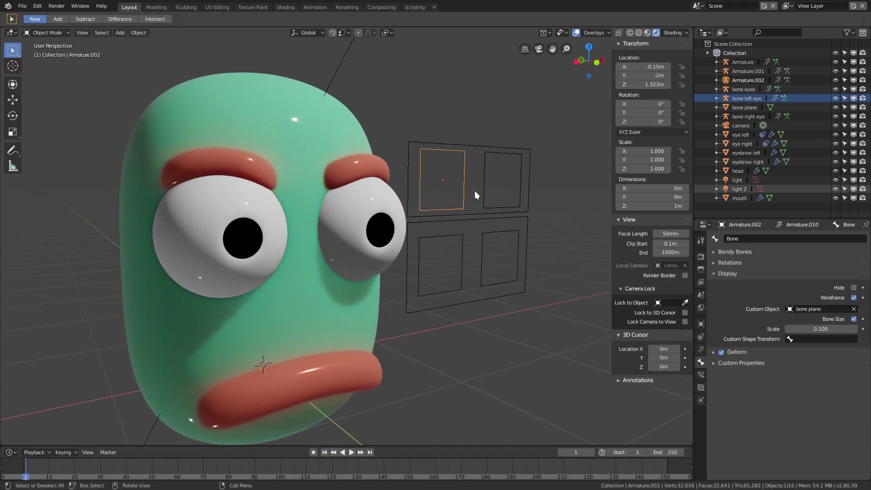
click(483, 184)
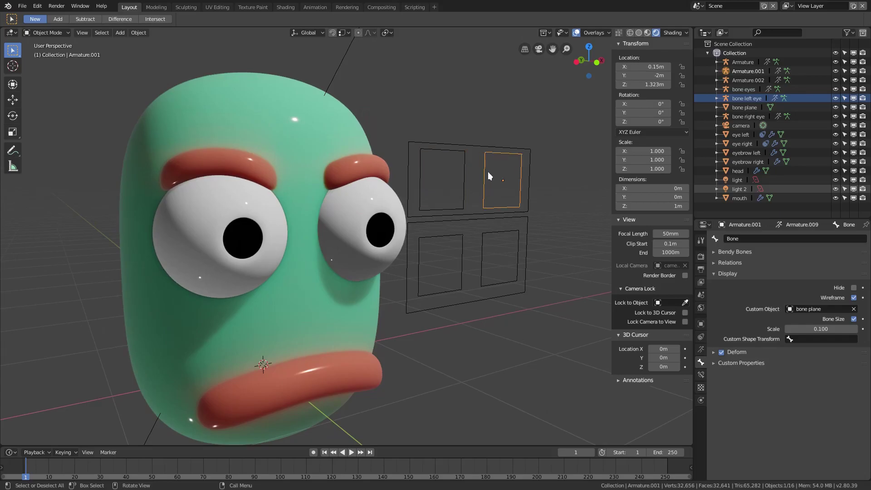
click(372, 162)
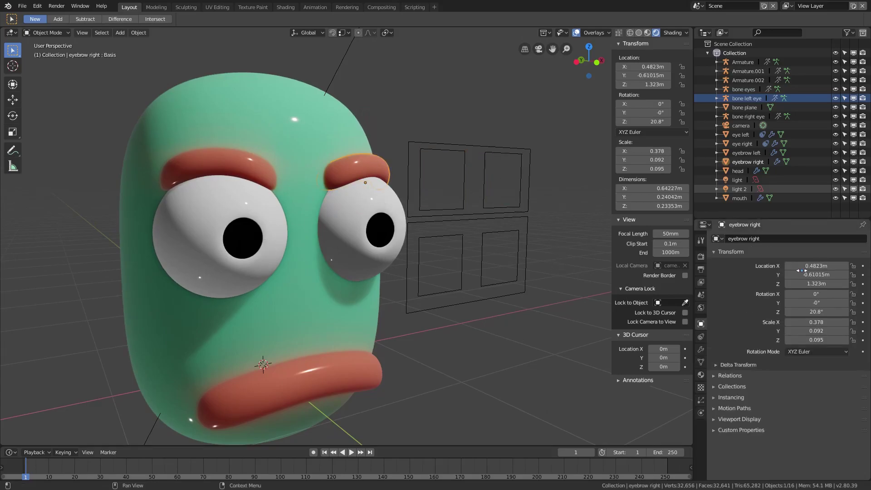
click(701, 336)
click(764, 238)
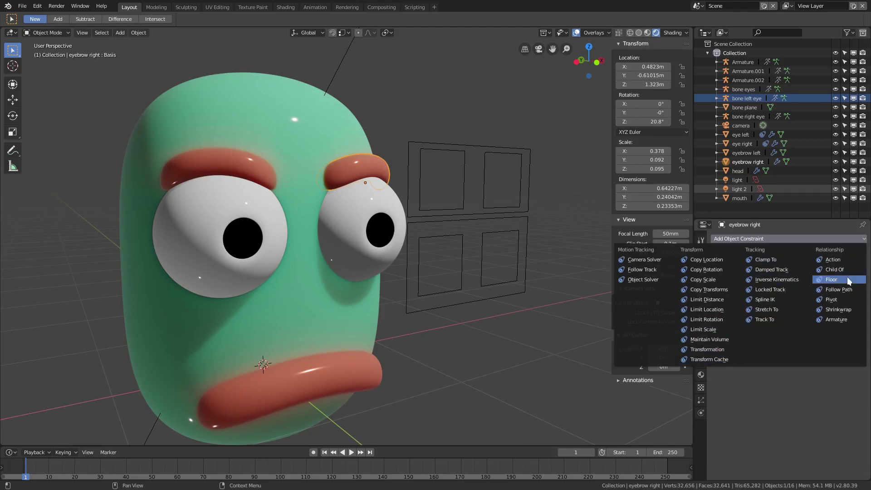
Parent the right small eyebrow control to the right eyebrow with Object (Keep Transform) and test-move the pair.
middle_drag(456, 161, 504, 192)
click(507, 188)
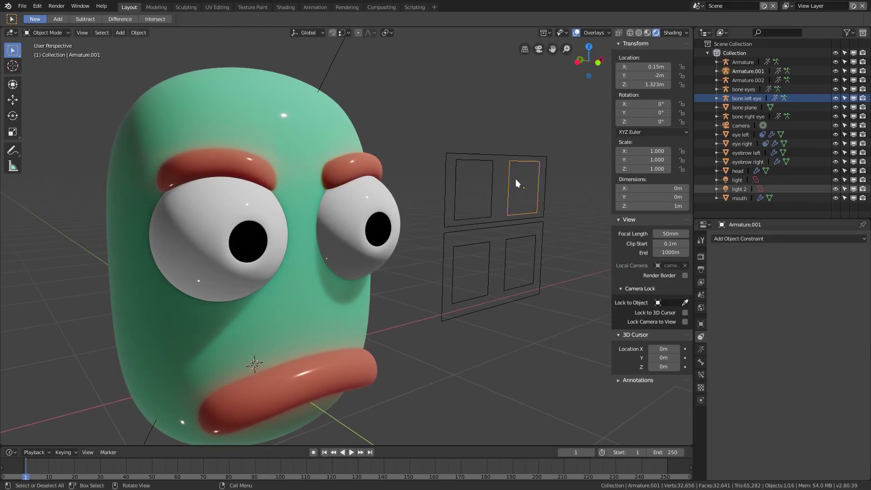
click(360, 165)
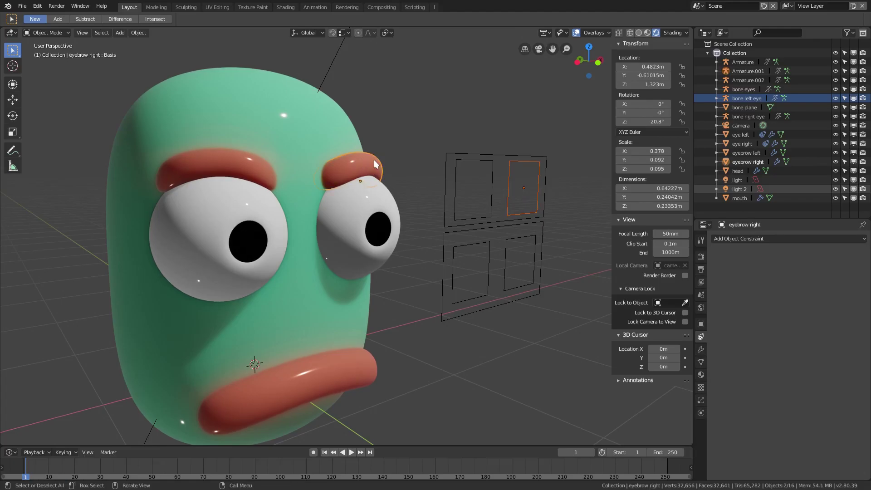
key(ctrl+p)
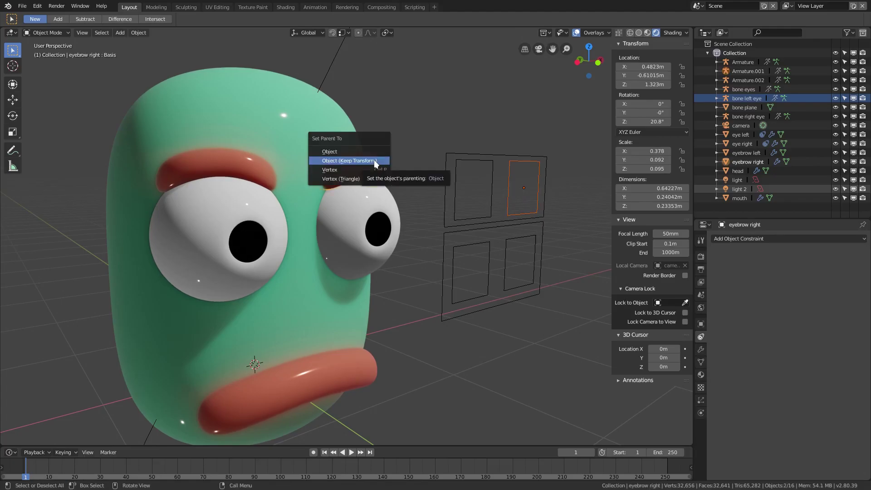
click(375, 162)
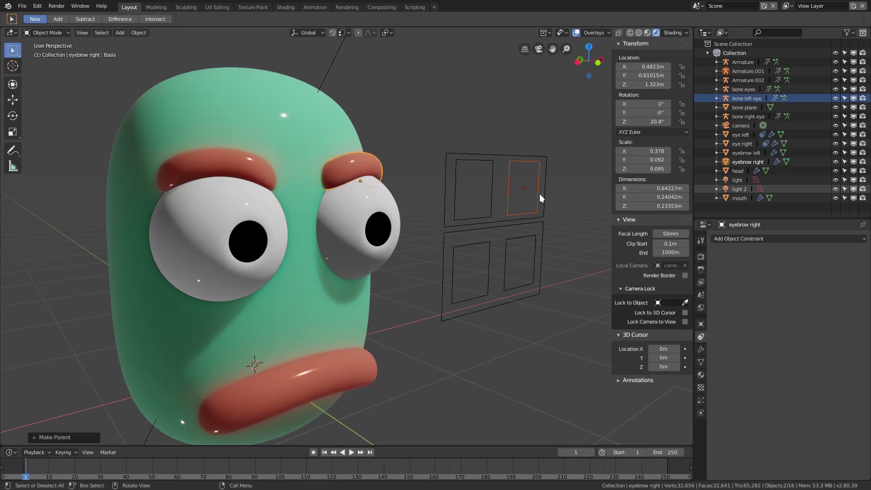
key(g)
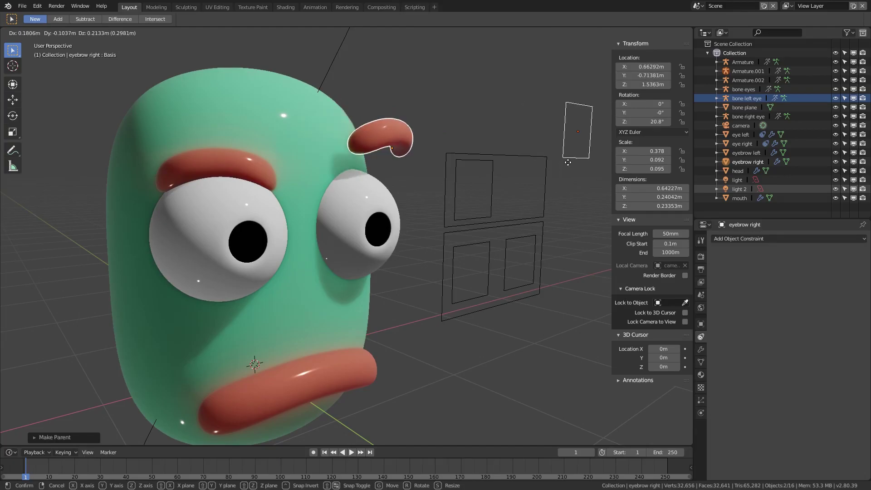
right_click(583, 168)
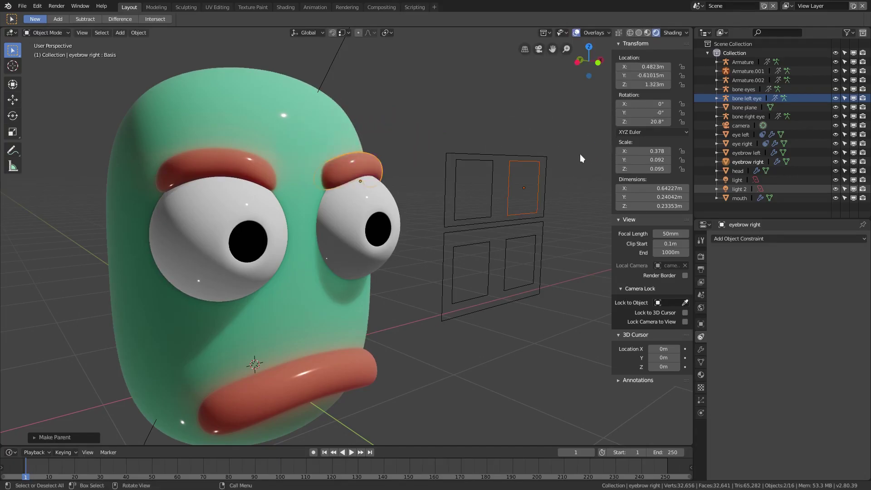
Lock the right eyebrow's X and Y location plus all rotation and scale axes, leaving only Z location free.
click(682, 67)
key(g)
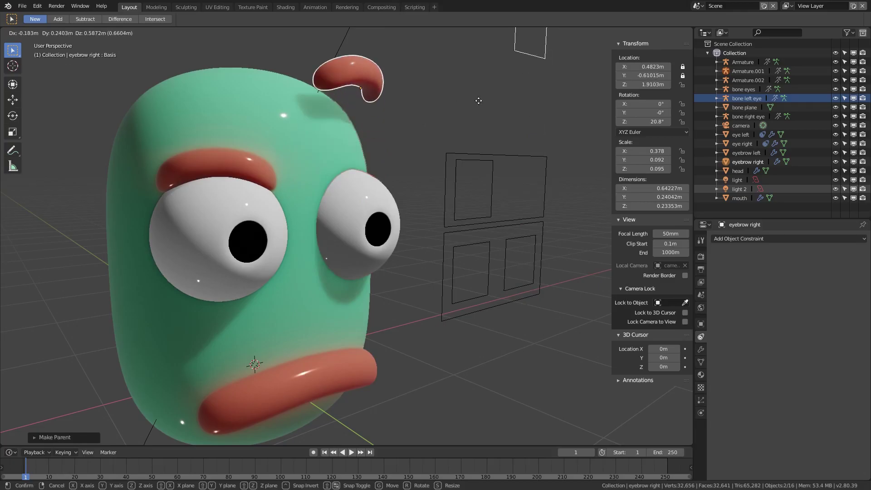
key(r)
key(r)
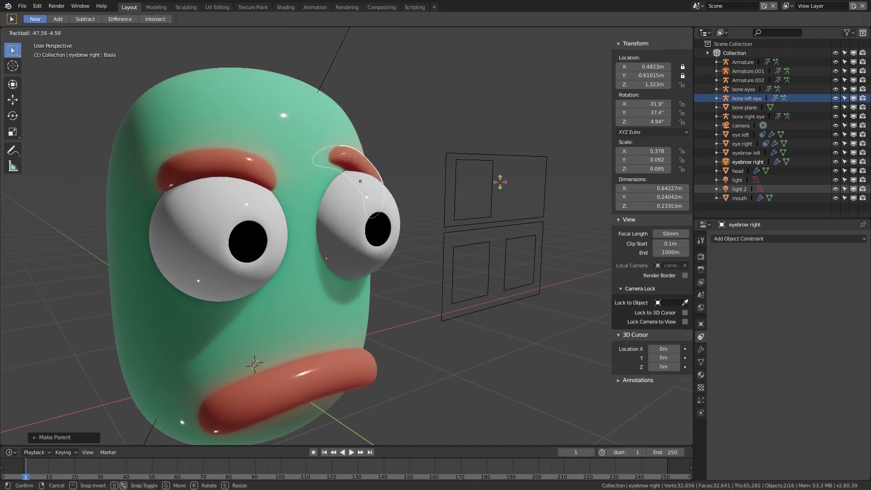
key(Escape)
drag(682, 104, 682, 119)
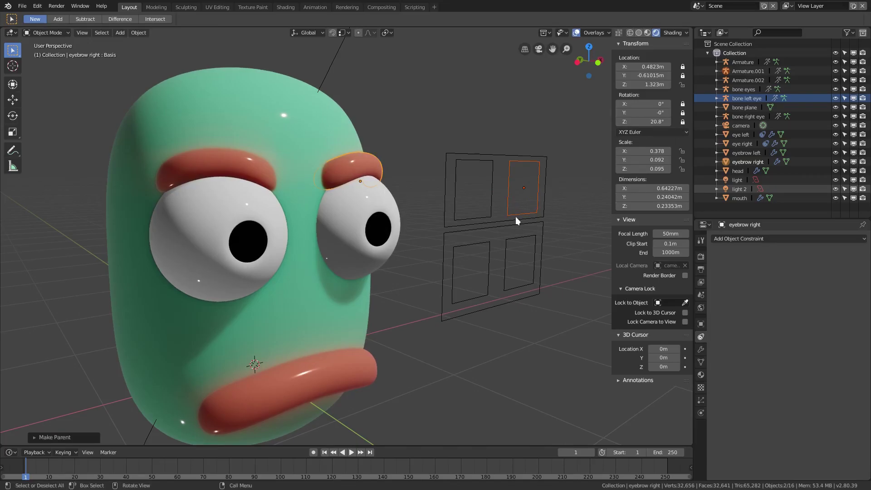
drag(682, 151, 682, 169)
key(g)
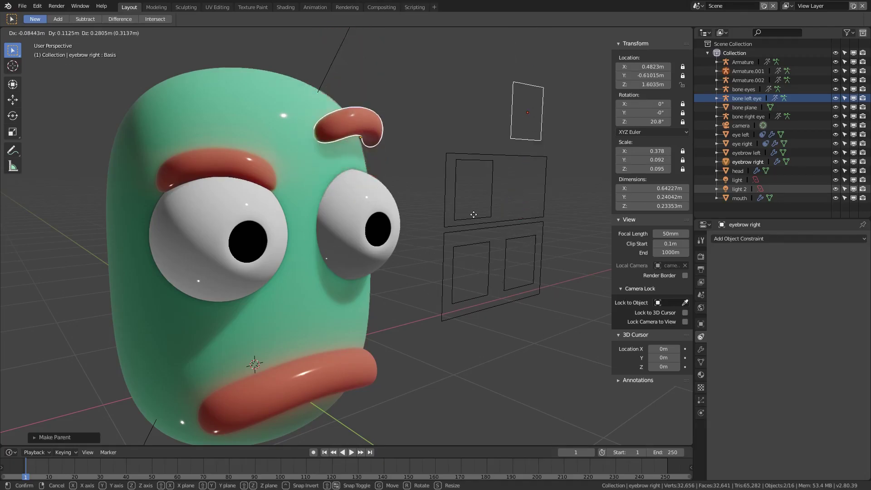
right_click(496, 259)
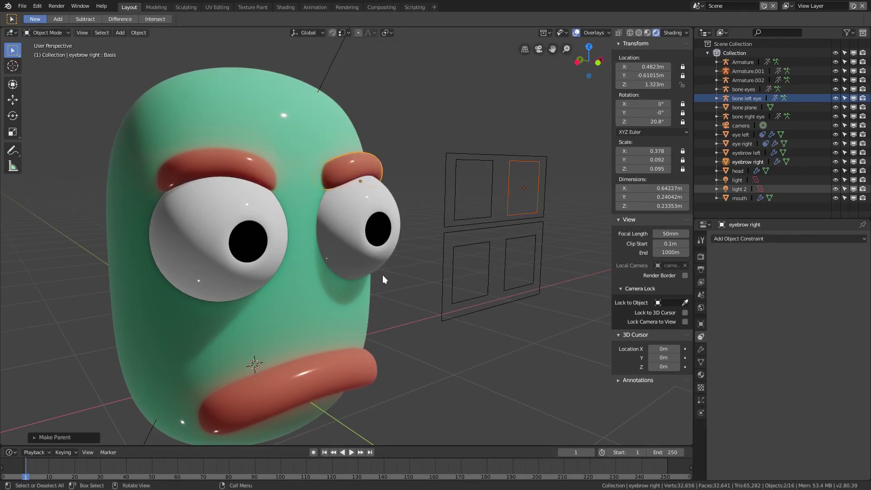
Parent the left eyebrow to the left small eyebrow control with Object (Keep Transform) and test-move the pair.
middle_drag(382, 274, 322, 268)
click(240, 166)
middle_drag(265, 174, 355, 218)
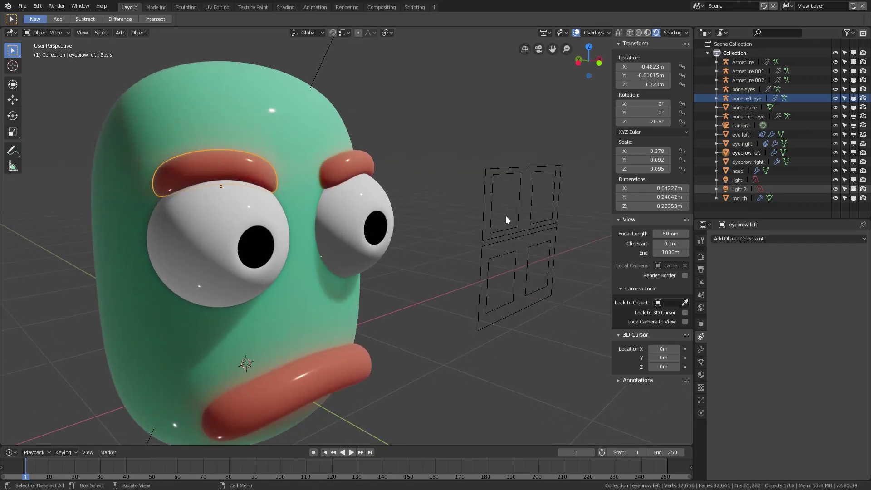
click(492, 213)
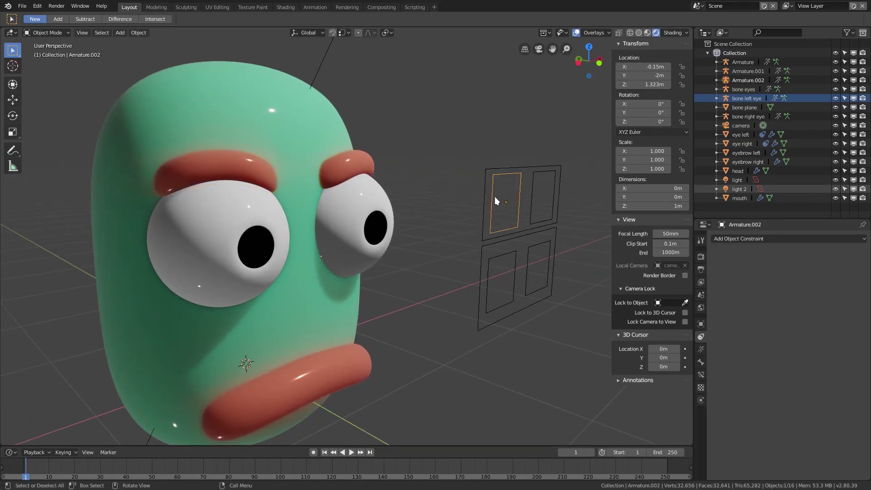
click(240, 166)
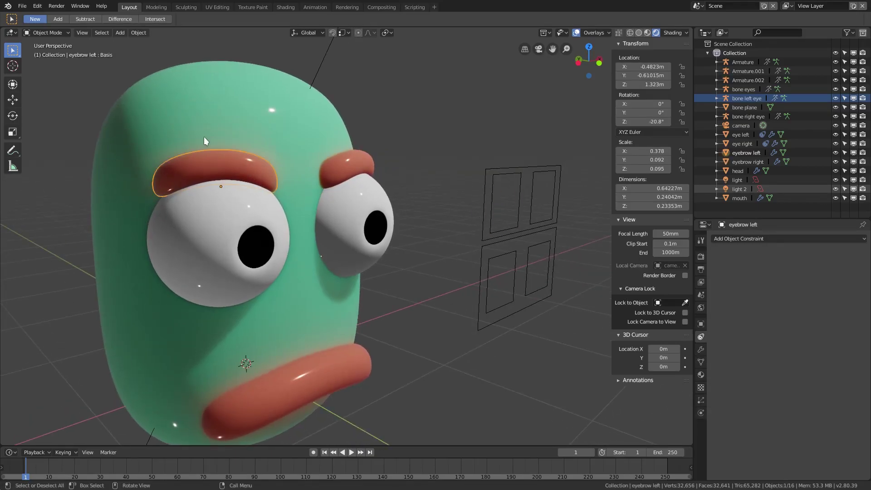
shift+click(491, 191)
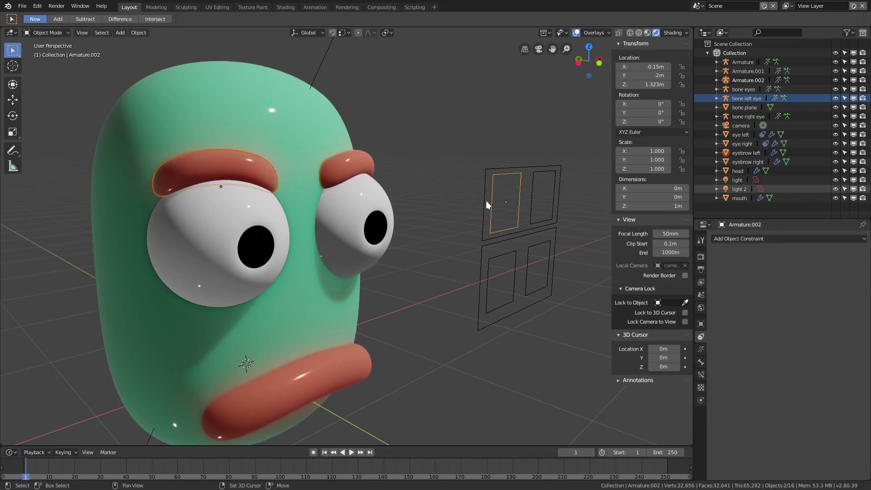
key(ctrl+p)
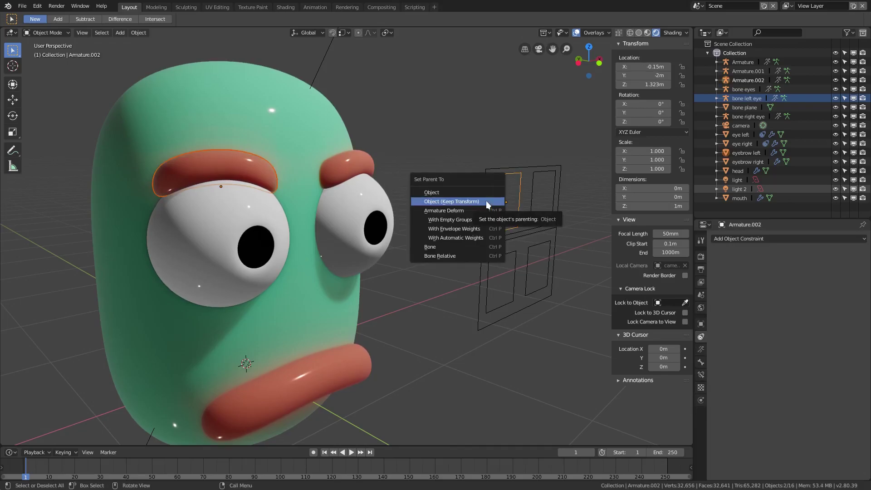
click(486, 200)
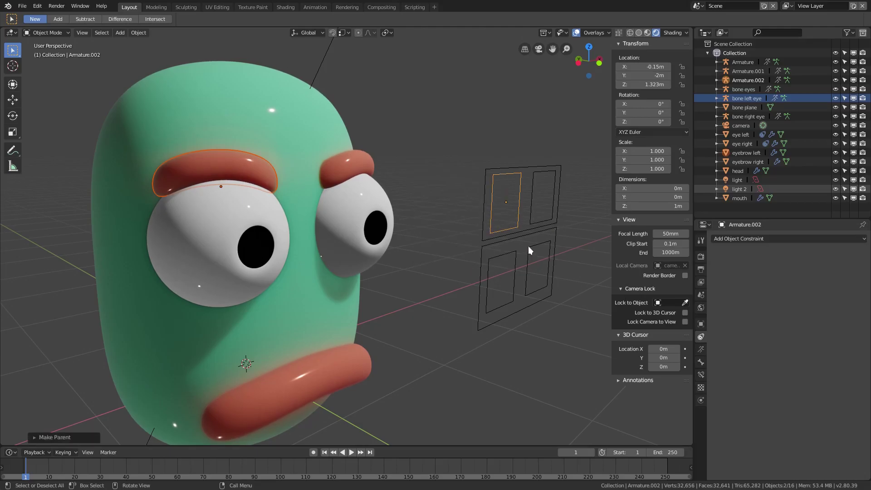
key(g)
right_click(564, 178)
Lock all rotation and scale axes and the X and Y location of the left small eyebrow control.
drag(682, 167, 683, 104)
click(683, 67)
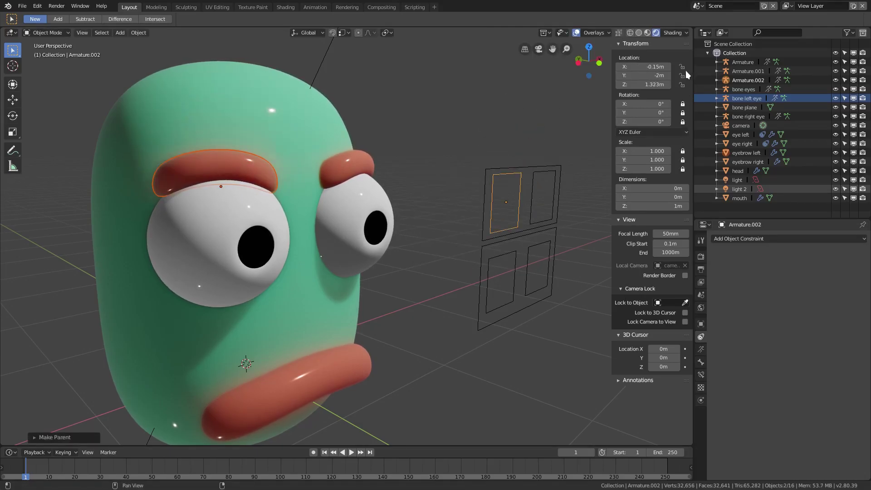
click(682, 76)
Try to parent both small eyebrow controls and the left eyebrow to the large upper rectangle with Object (Keep Transform).
middle_drag(476, 225, 474, 223)
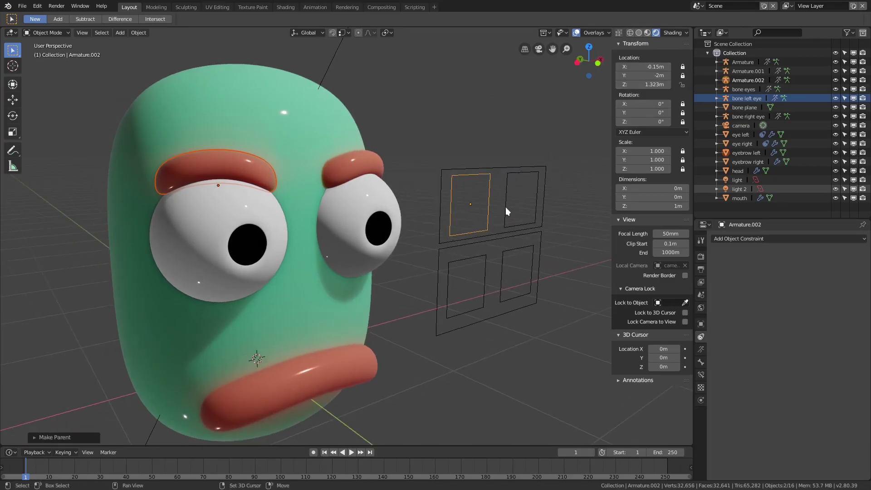
shift+click(505, 207)
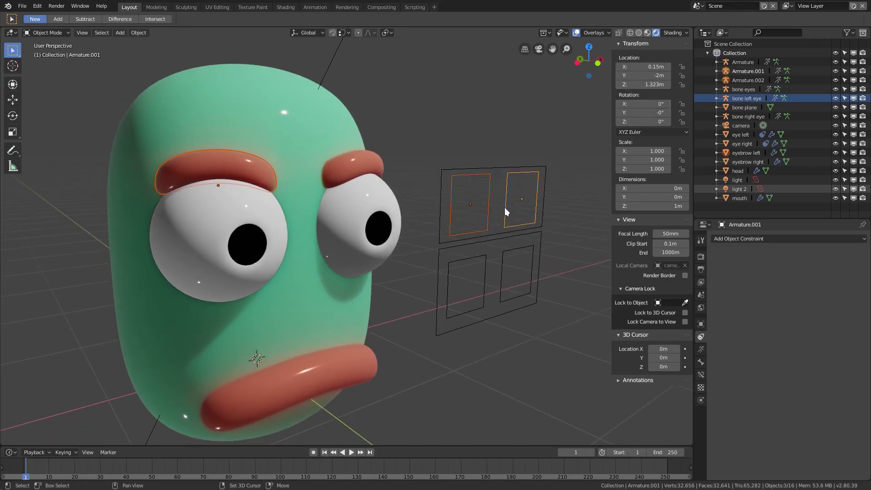
shift+click(497, 167)
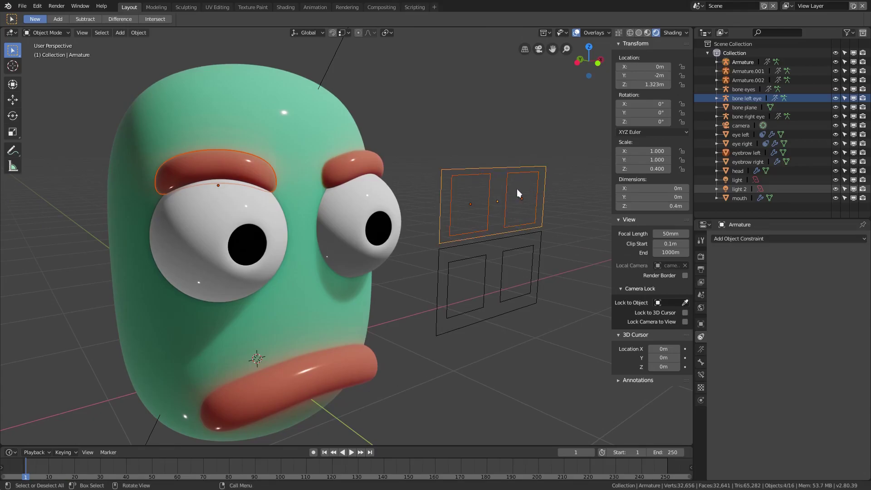
key(ctrl+p)
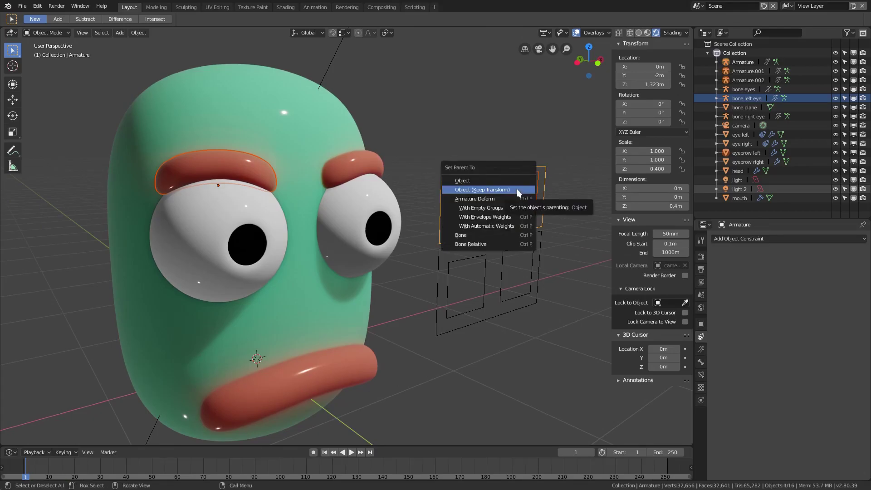
click(517, 190)
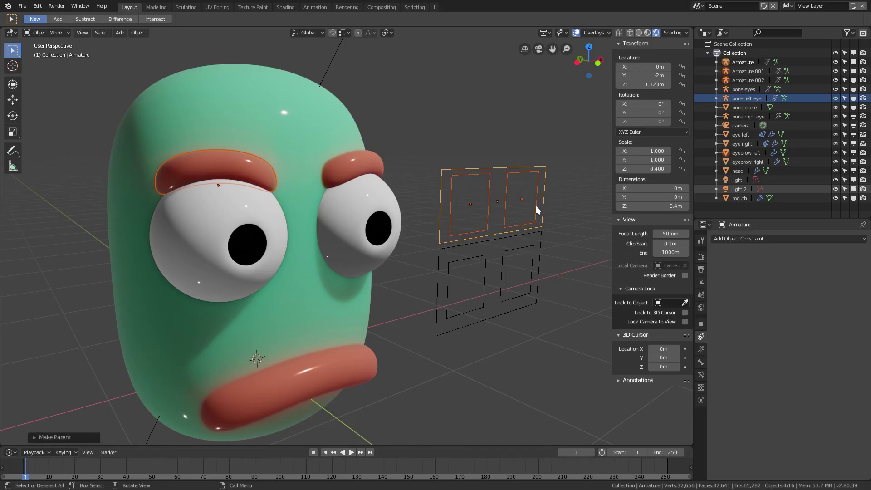
Test-move the right small eyebrow control to check whether the right eyebrow follows, cancelling each move.
click(538, 179)
key(g)
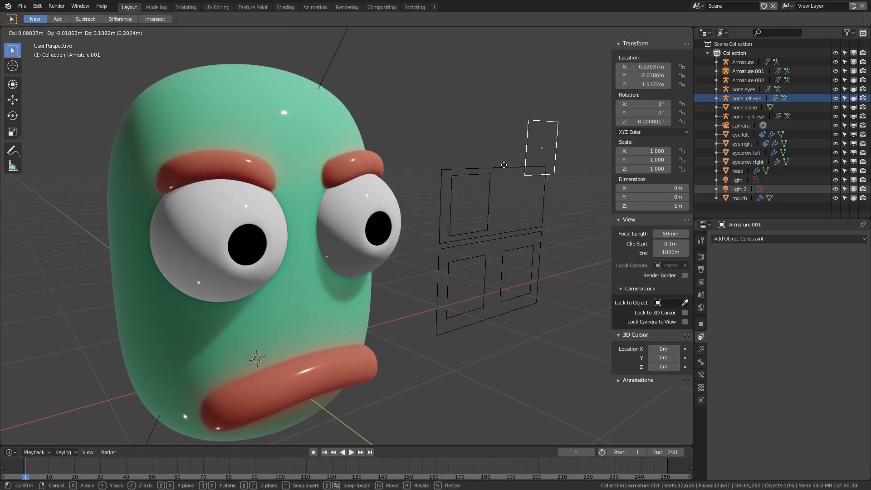
right_click(529, 198)
key(g)
right_click(489, 179)
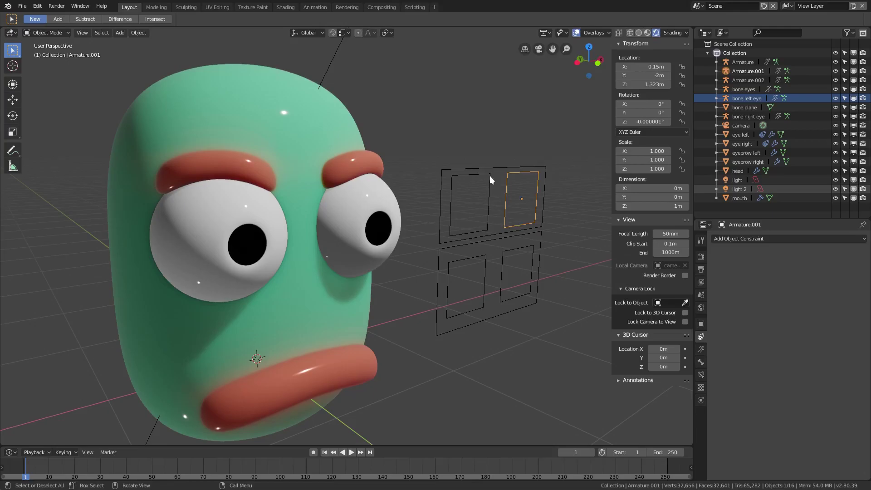
right_click(523, 191)
key(Escape)
Test-move the large upper rectangle to check how the small controls and eyebrows follow, cancelling each move.
click(542, 192)
key(g)
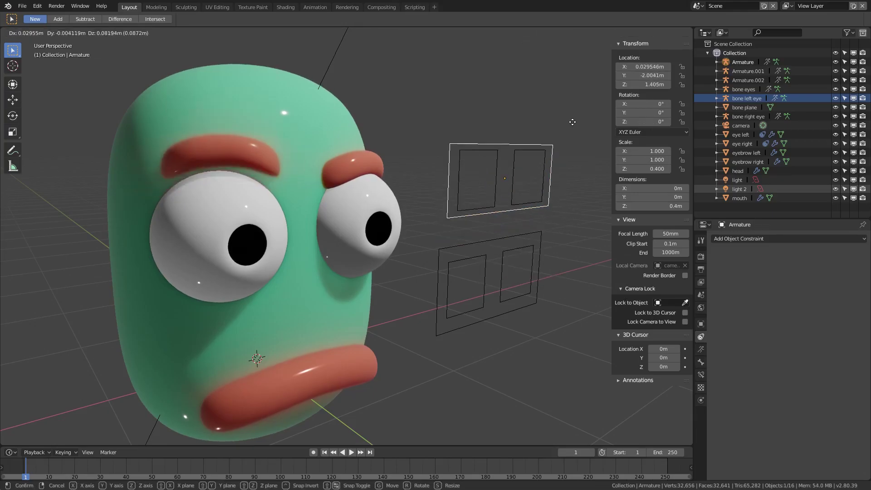
right_click(543, 164)
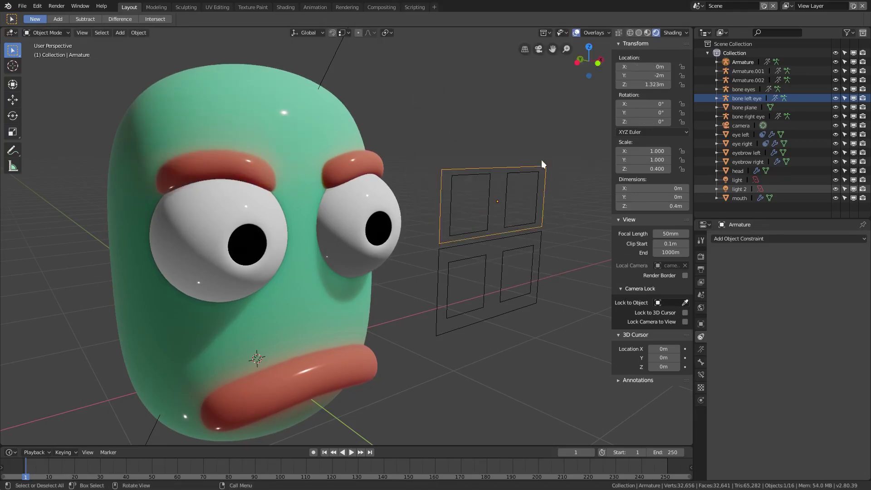
click(489, 206)
click(504, 205)
click(508, 167)
key(g)
right_click(540, 182)
Undo the parenting of the small eyebrow controls and left eyebrow to the large upper rectangle.
key(ctrl+z)
key(ctrl+z)
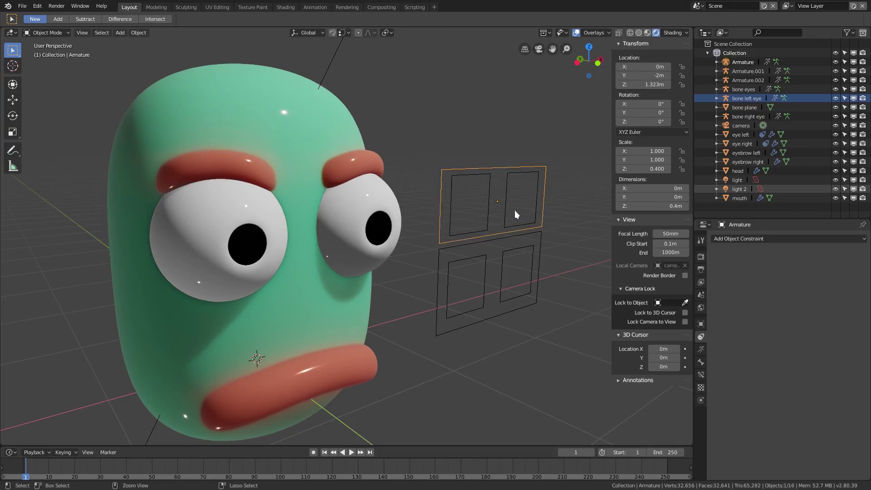
key(ctrl+z)
key(ctrl+z)
click(515, 196)
key(g)
right_click(519, 191)
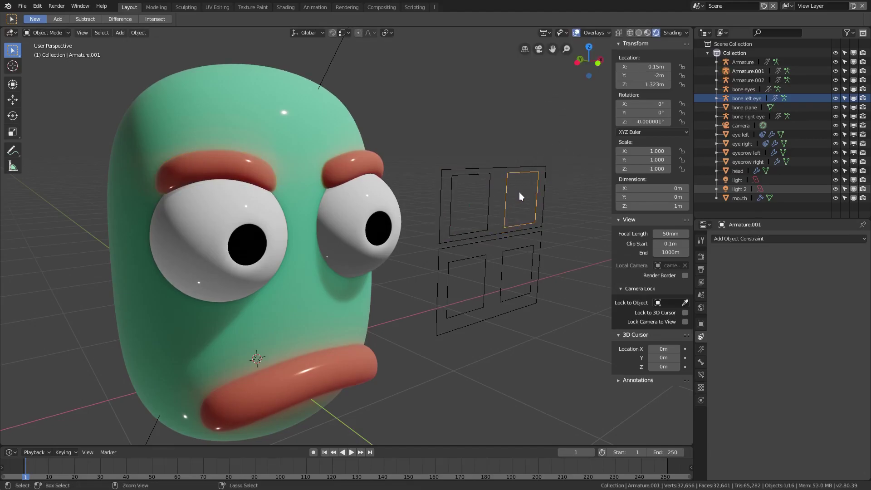
click(519, 192)
click(519, 192)
Test-move the left and right small eyebrow controls to check which eyebrows follow, cancelling each move.
key(g)
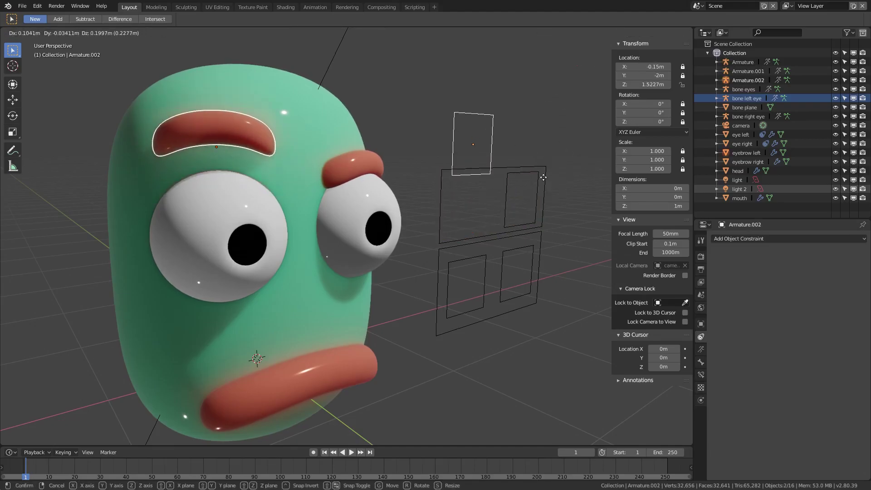
key(Escape)
click(504, 197)
key(g)
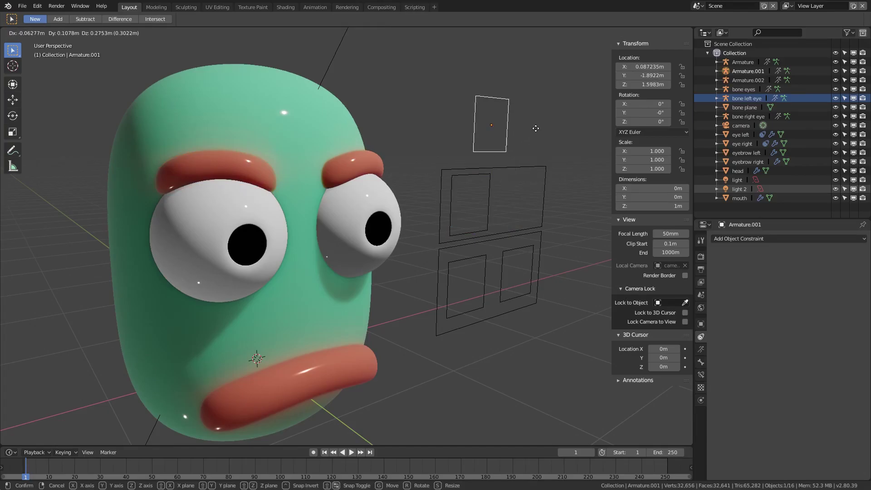
right_click(521, 195)
Parent the right eyebrow to the right small eyebrow control.
middle_drag(346, 169, 357, 170)
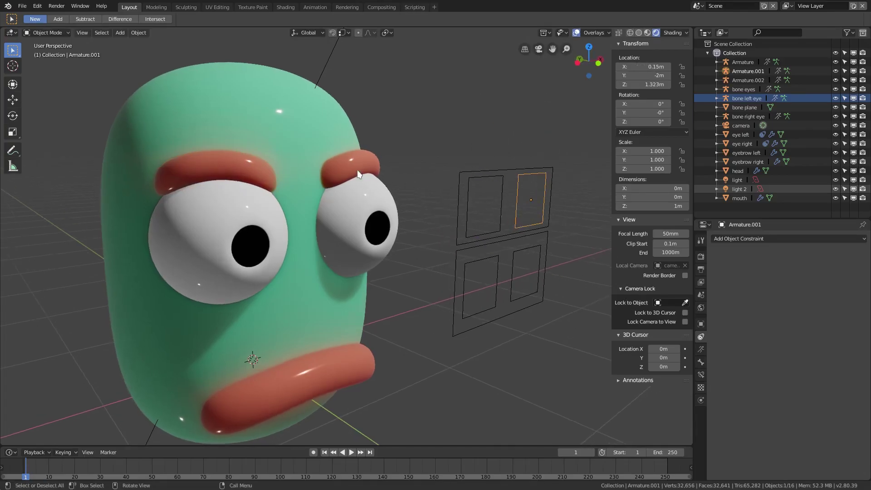
shift+click(519, 199)
key(ctrl+p)
click(518, 199)
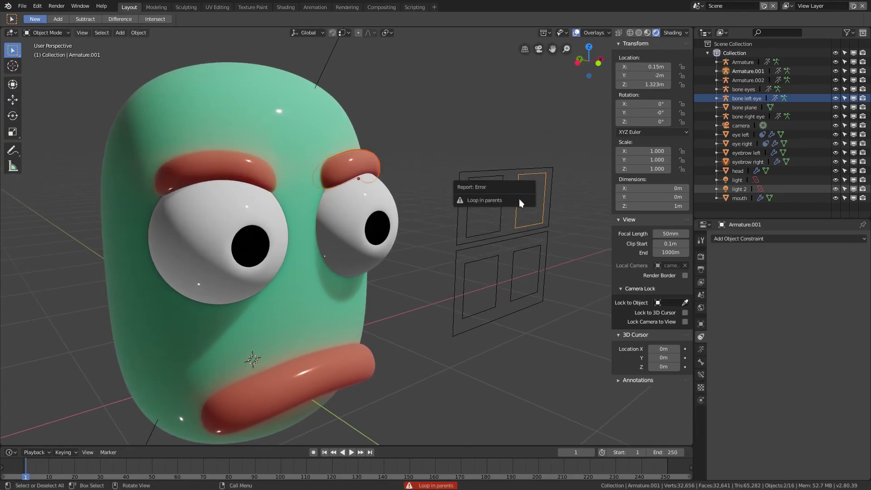
Test-move the right small control with its eyebrow, as well as the large upper rectangle on its own, cancelling each move.
key(g)
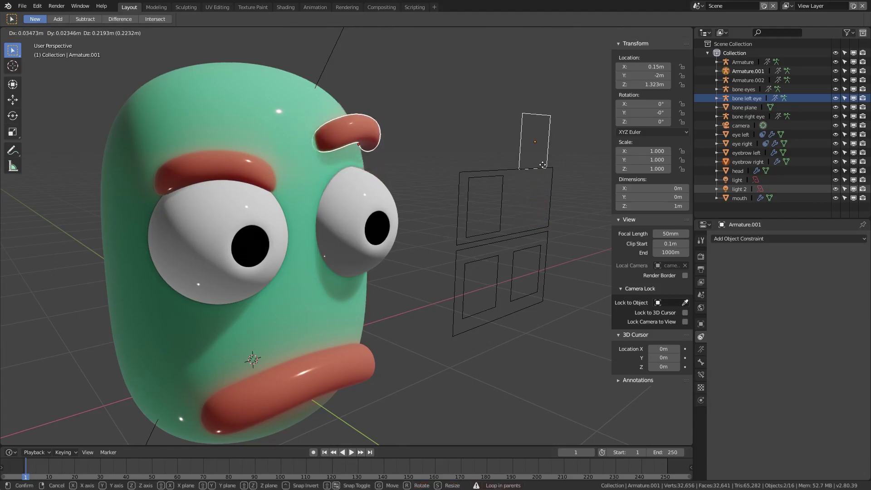
key(Escape)
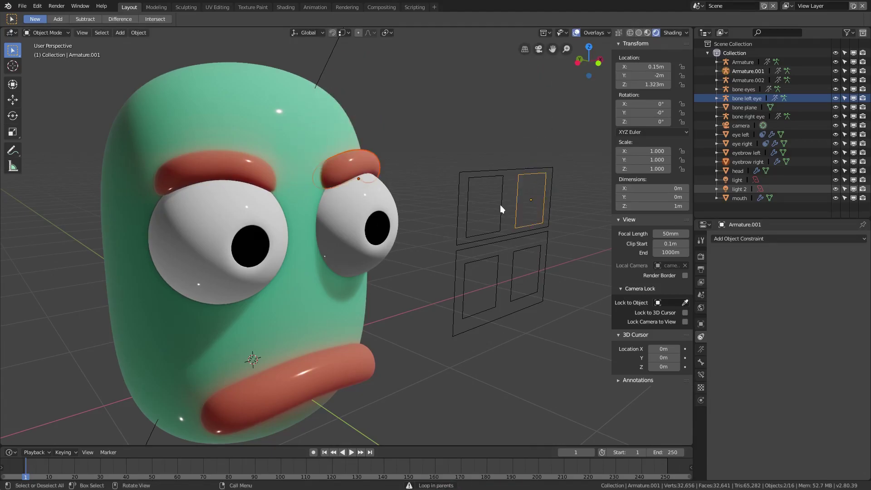
click(500, 205)
key(g)
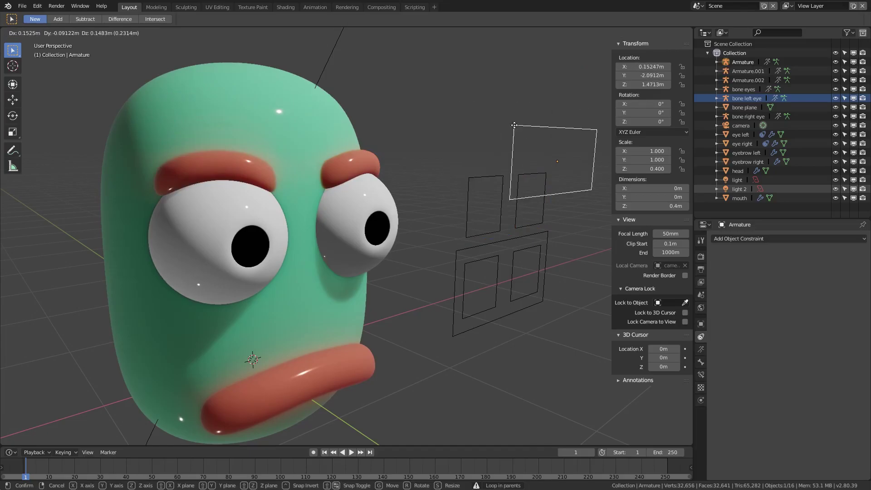
key(Escape)
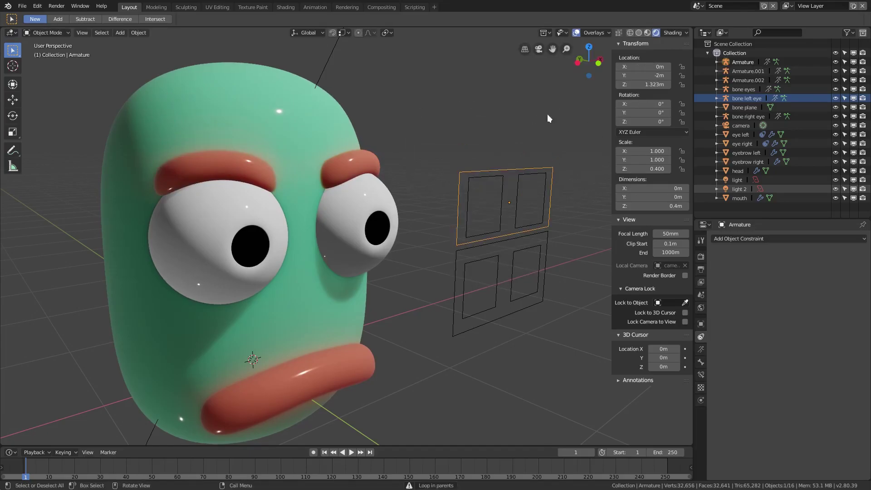
click(517, 184)
shift+click(499, 201)
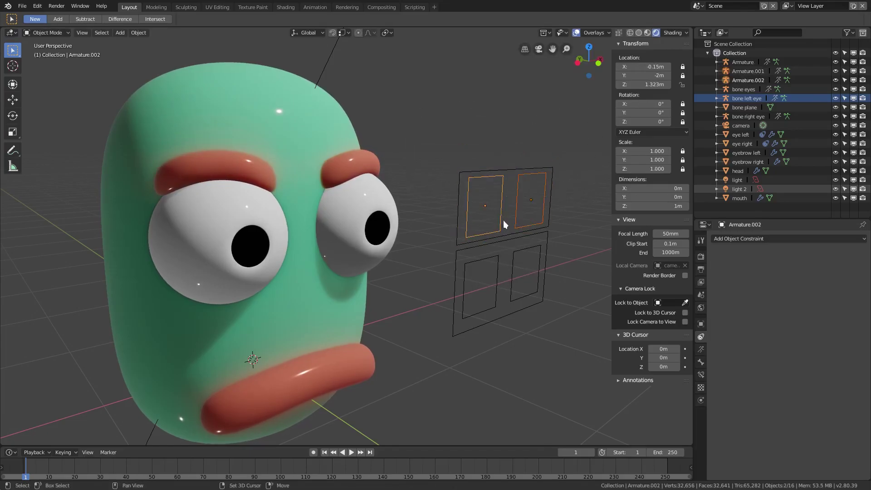
ctrl+click(511, 170)
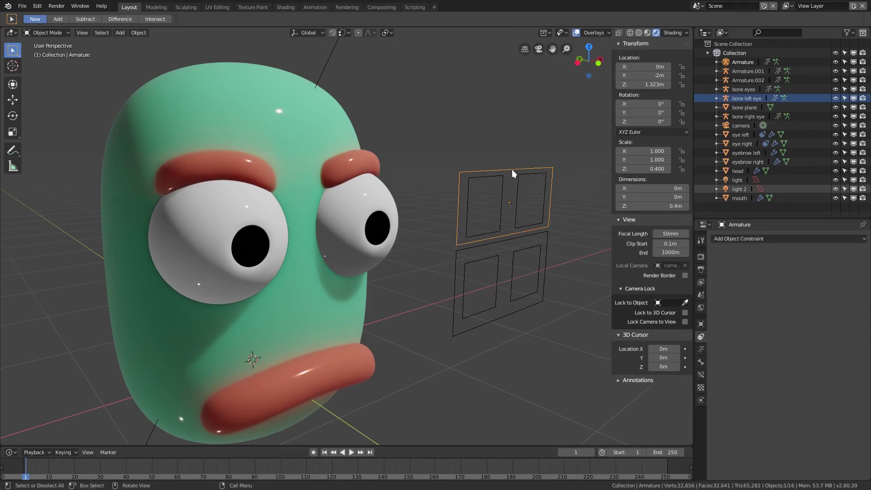
click(523, 191)
shift+click(497, 190)
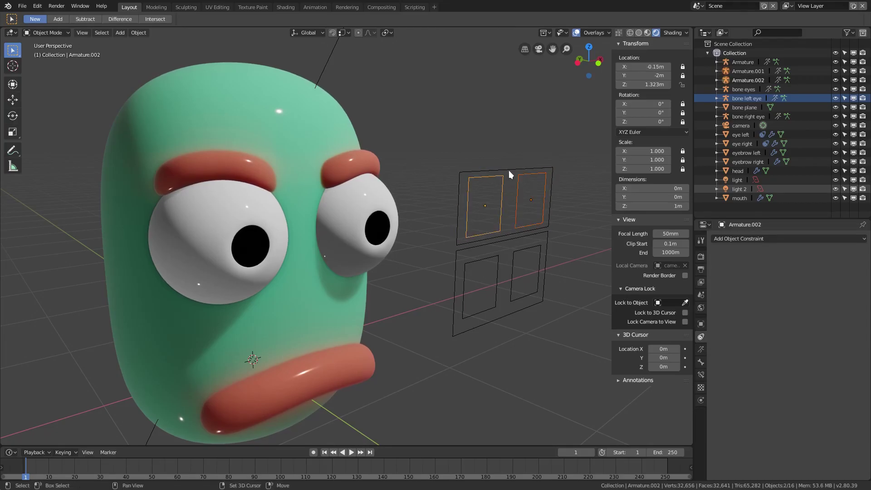
shift+click(510, 170)
click(510, 170)
click(524, 184)
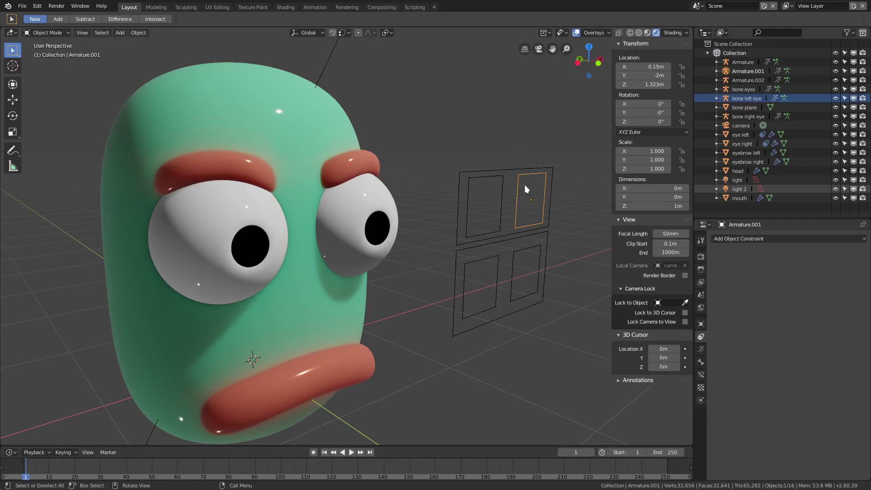
click(498, 194)
Lock the right small eyebrow control's scale and rotation on all axes and its X and Y location, leaving Z location free.
click(520, 194)
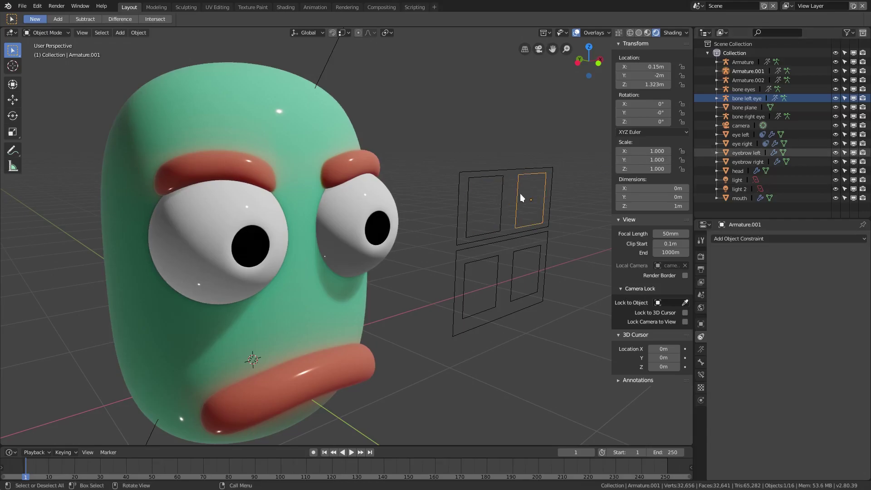
drag(682, 168, 683, 151)
click(683, 112)
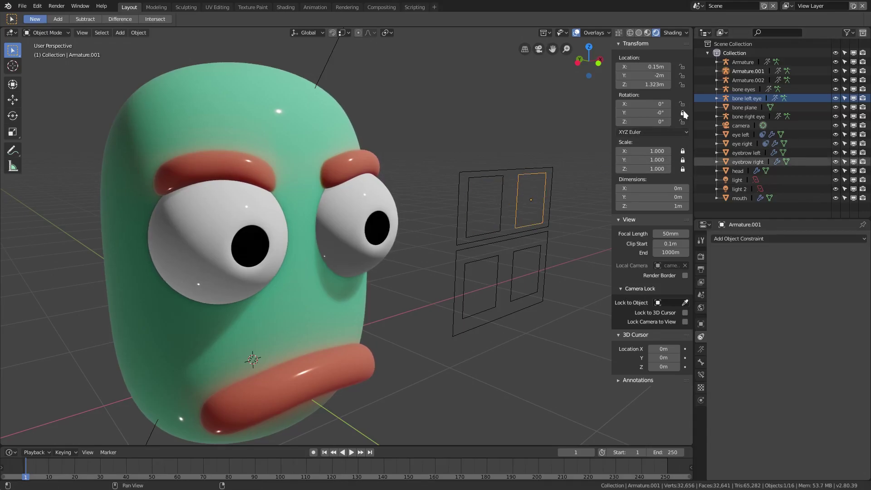
click(682, 104)
click(683, 122)
drag(682, 76, 682, 67)
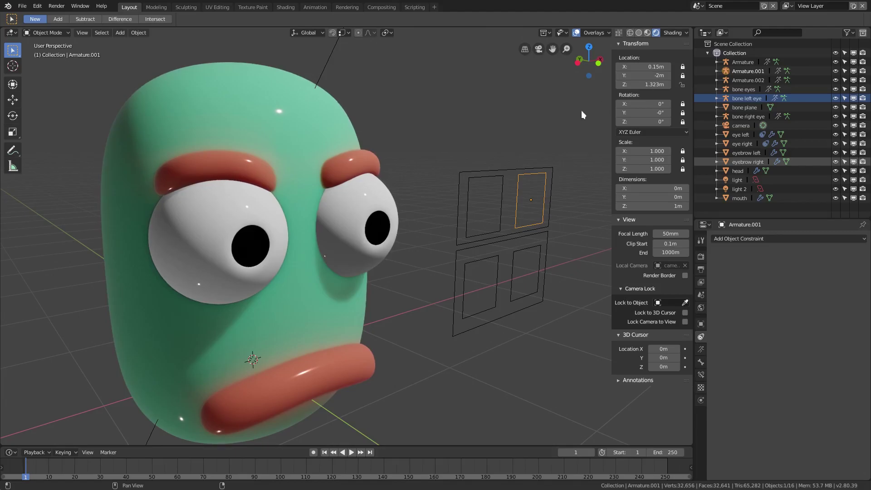
key(g)
click(518, 192)
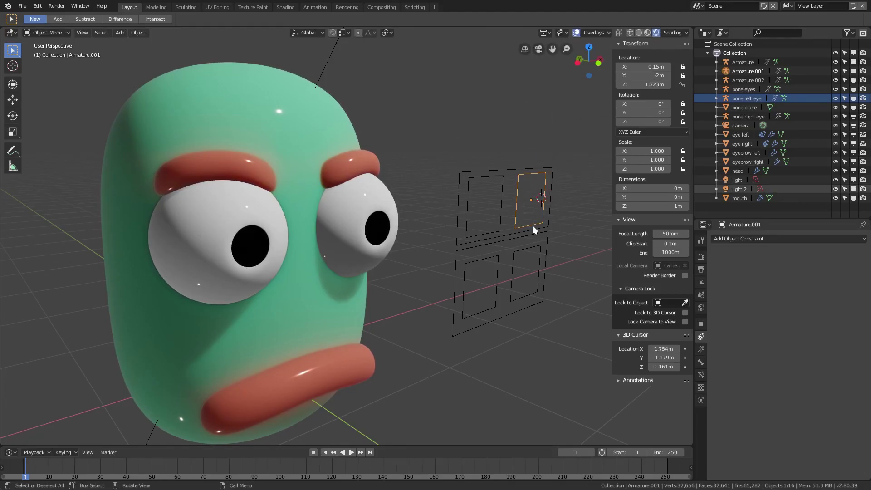
Lock the large upper rectangle's scale and rotation on all axes and its X and Y location, leaving Z location free.
shift+click(500, 214)
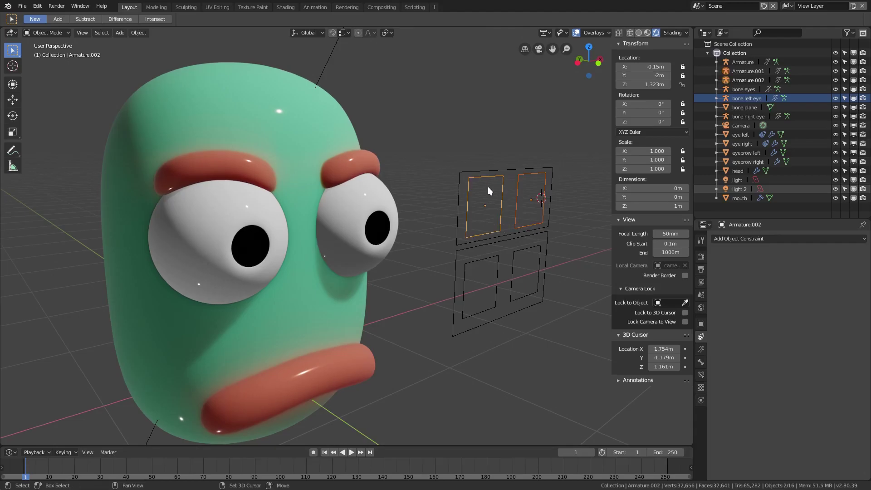
click(549, 210)
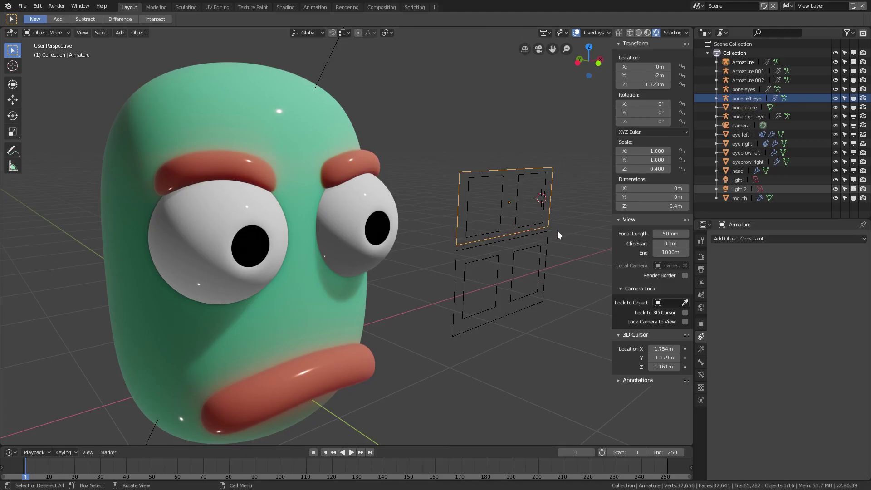
drag(682, 168, 682, 151)
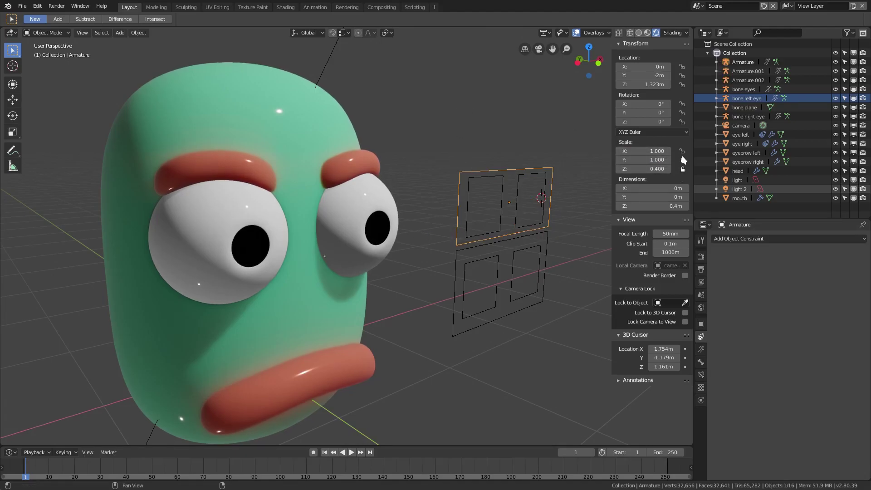
drag(682, 121, 682, 66)
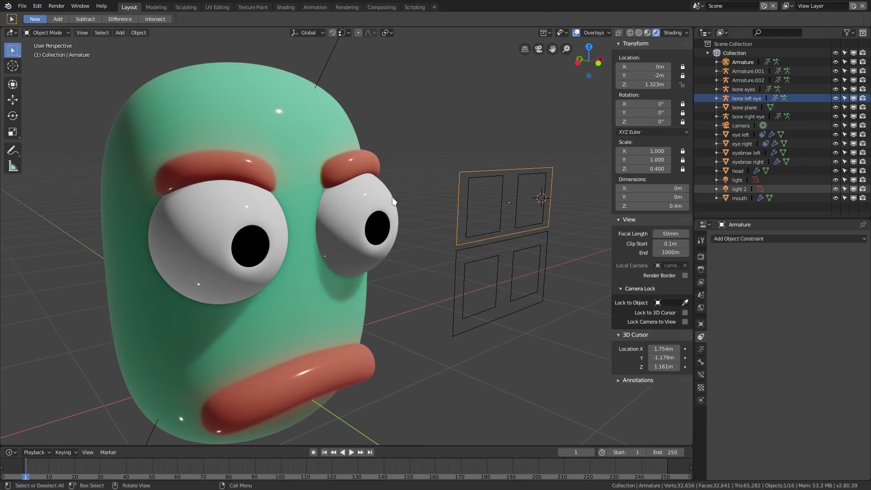
Test-move the left small eyebrow control to check its vertical-only movement, cancelling the move.
click(502, 209)
key(g)
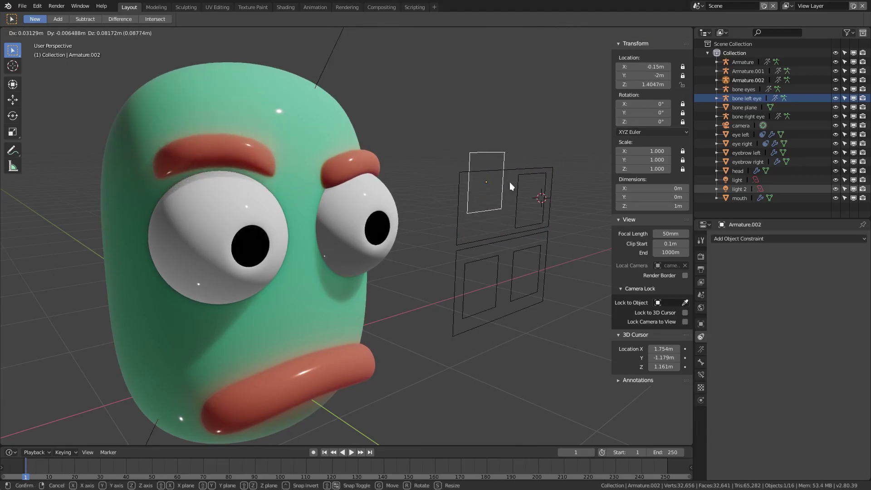
right_click(512, 185)
click(516, 197)
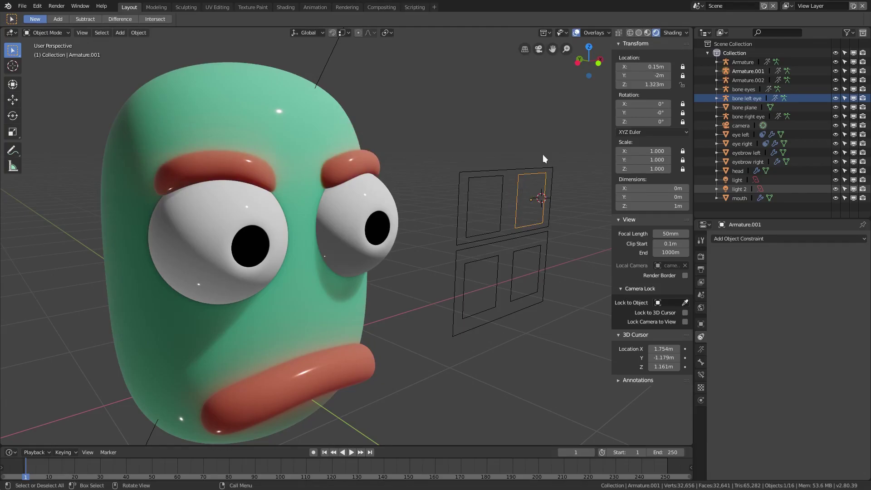
Parent both small eyebrow controls to the large upper rectangle with Object (Keep Transform).
click(549, 208)
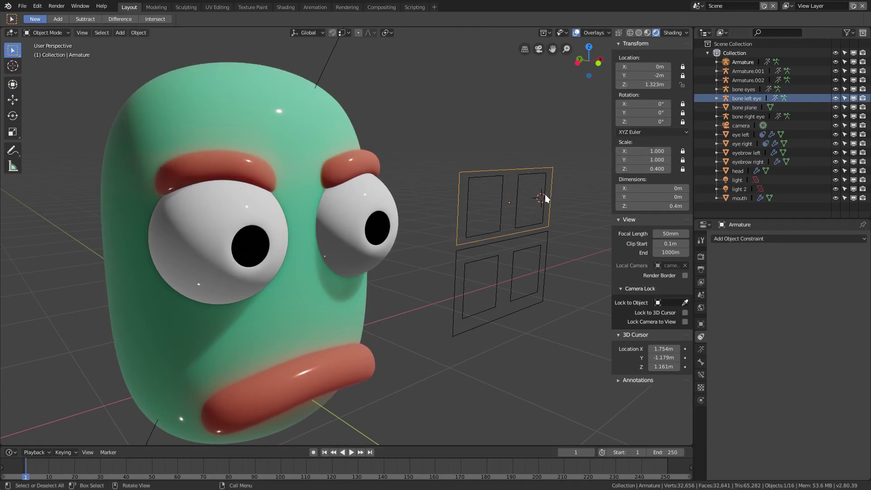
click(517, 219)
shift+click(499, 210)
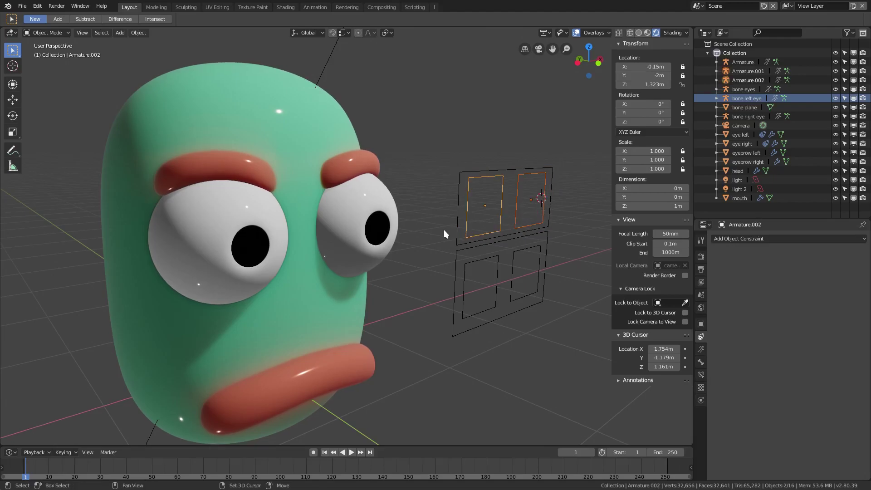
shift+click(555, 235)
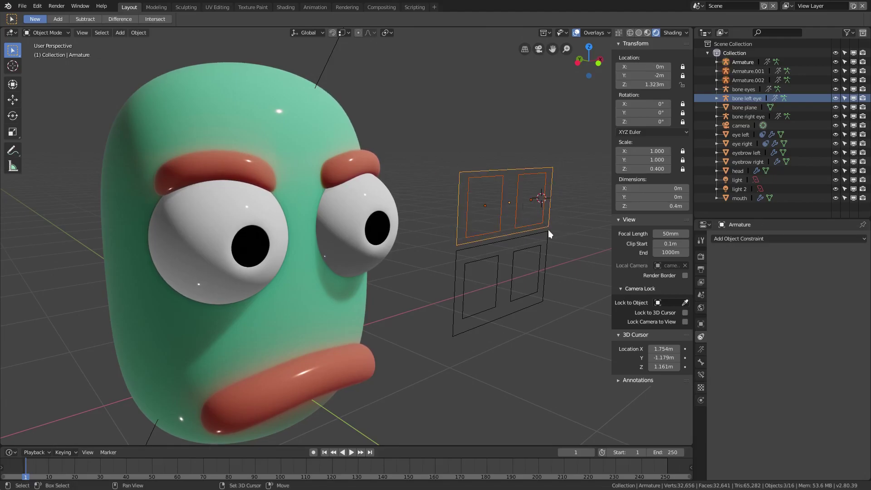
key(ctrl+p)
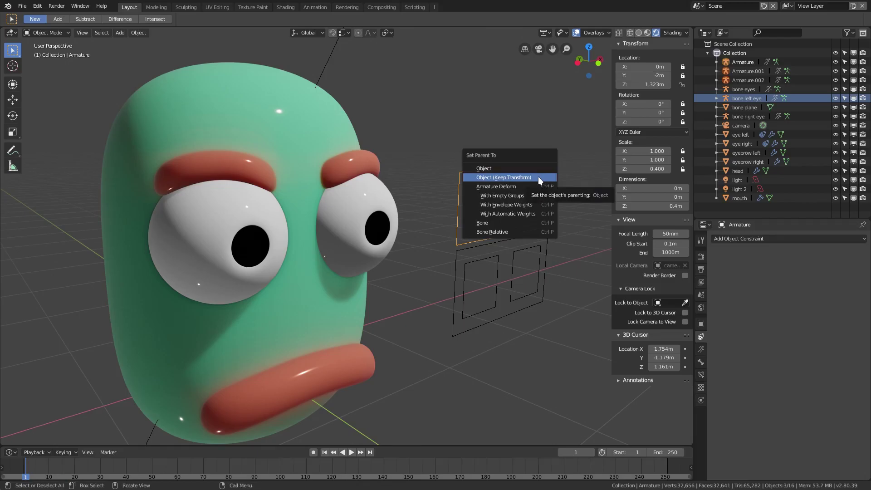
click(538, 177)
Test-move each small eyebrow control and the large upper rectangle to check the parenting, cancelling each move.
click(545, 185)
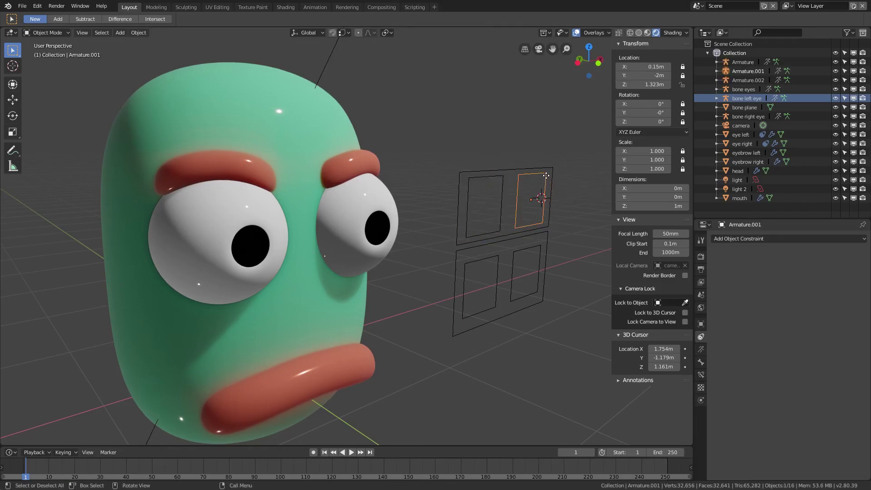
key(g)
right_click(512, 185)
right_click(502, 191)
key(Escape)
click(503, 207)
key(g)
right_click(526, 128)
click(520, 170)
key(g)
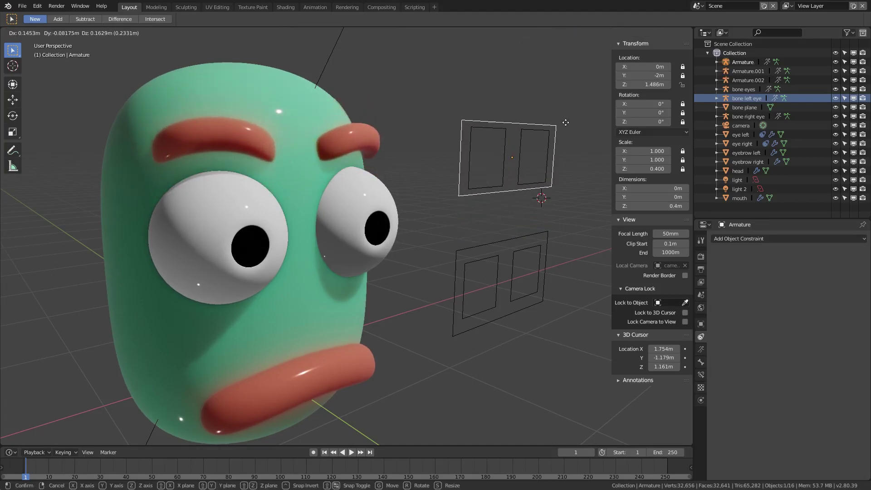
right_click(513, 276)
Test the right and left small eye controls in the lower rectangle with temporary moves and trackball rotations.
click(513, 275)
middle_drag(513, 275, 494, 282)
scroll(495, 282, down, 1)
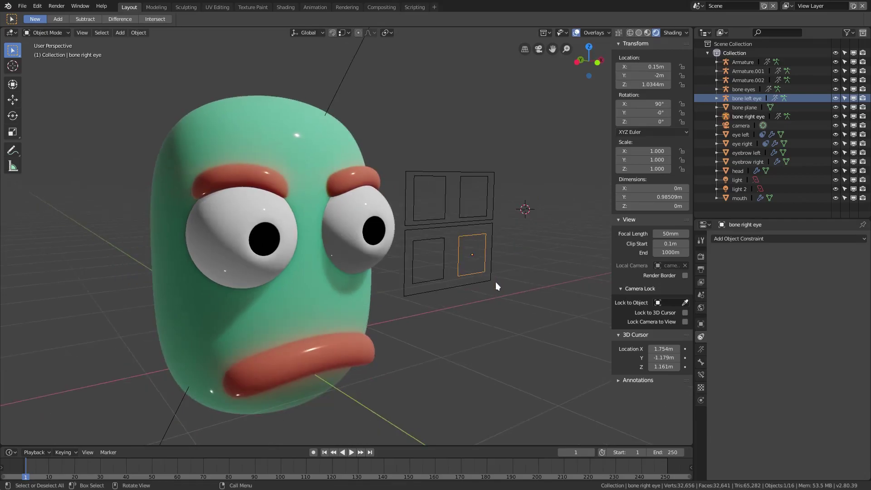
key(g)
right_click(500, 297)
right_click(442, 262)
key(Escape)
click(442, 246)
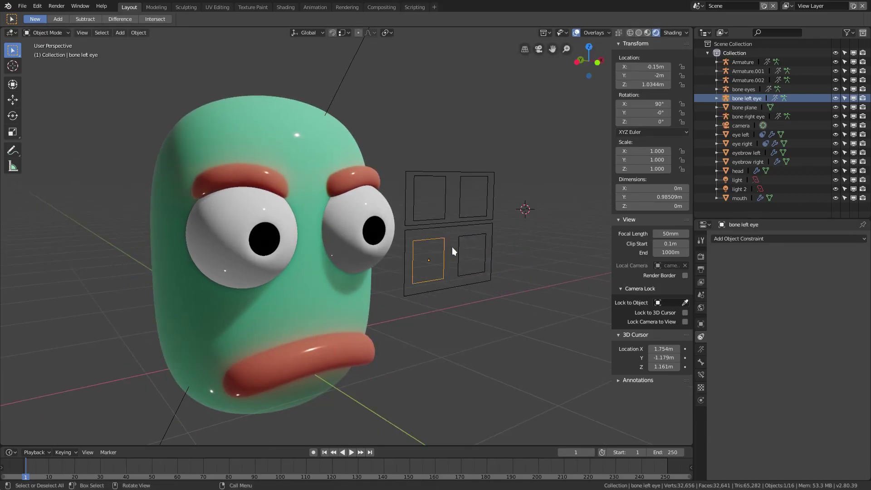
key(r)
key(r)
click(452, 230)
Test-rotate the large lower rectangle with trackball rotation to check how both eyes follow, cancelling the rotation.
click(450, 224)
key(r)
key(r)
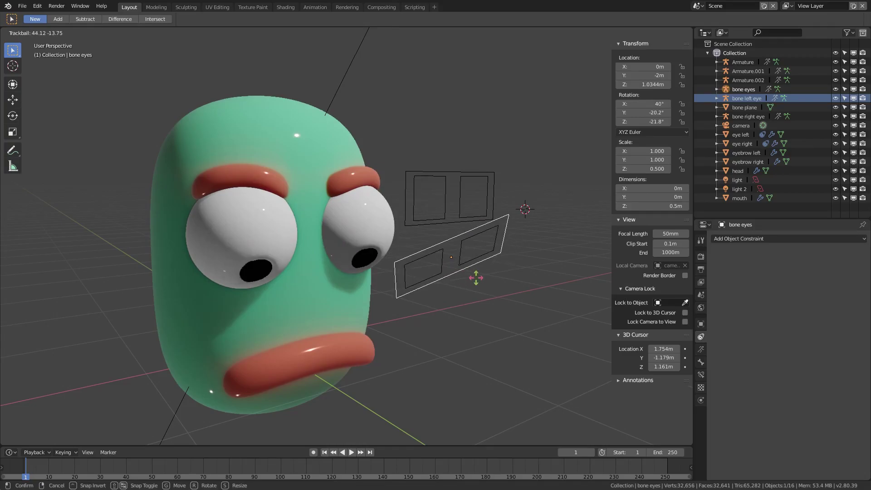
key(Escape)
Test both small eyebrow controls in the upper rectangle with temporary trackball rotations and moves, cancelling each one.
click(459, 210)
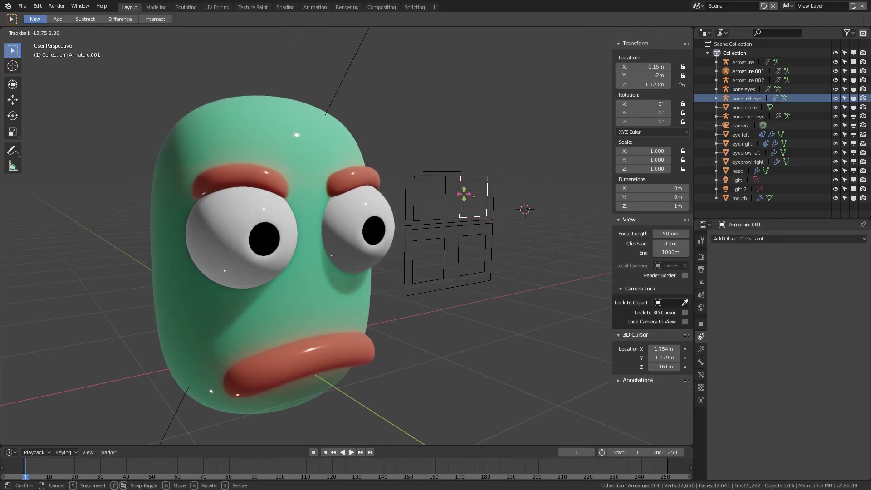
key(g)
key(Escape)
click(443, 192)
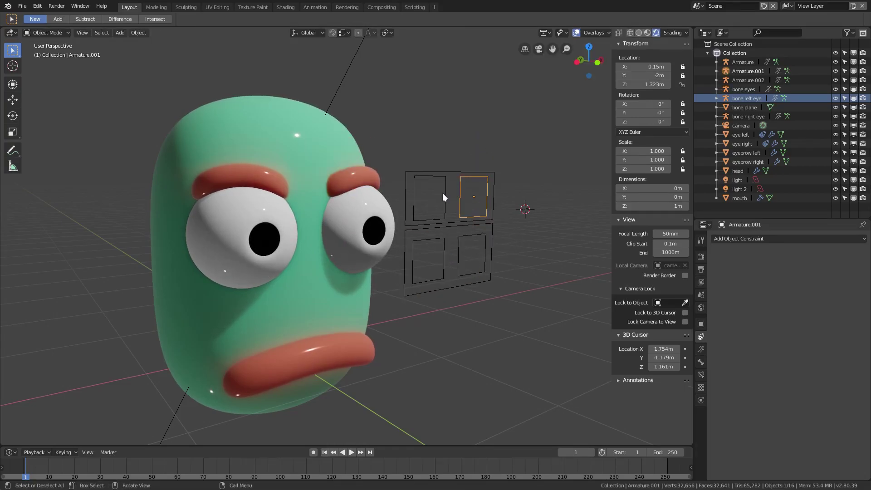
key(g)
key(Escape)
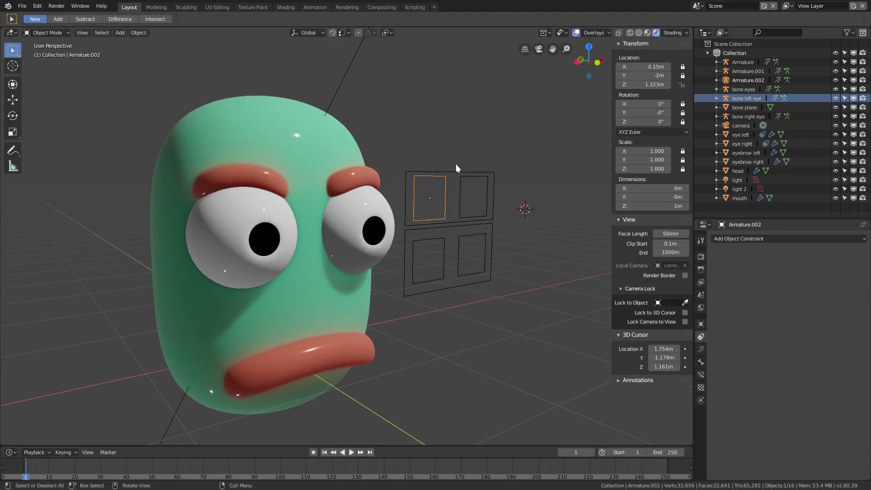
Test-move the large upper rectangle up and down to check how both eyebrows follow, cancelling the move.
click(456, 172)
key(g)
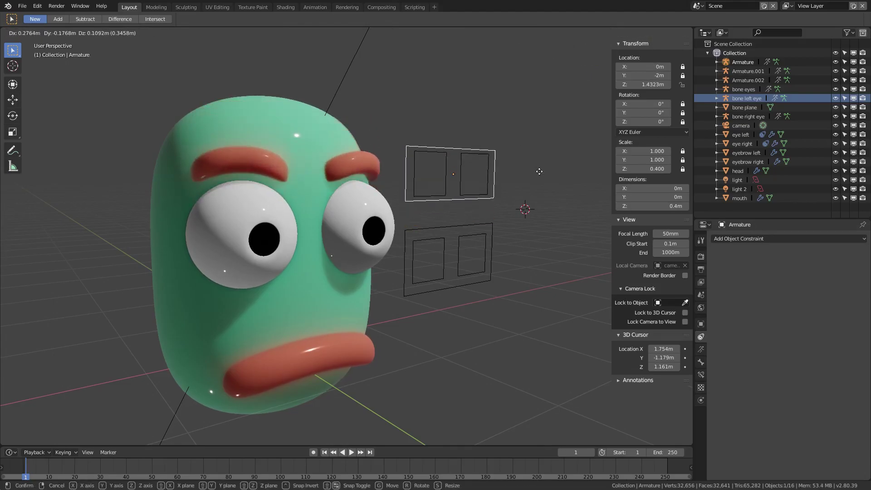
mouse_move(565, 127)
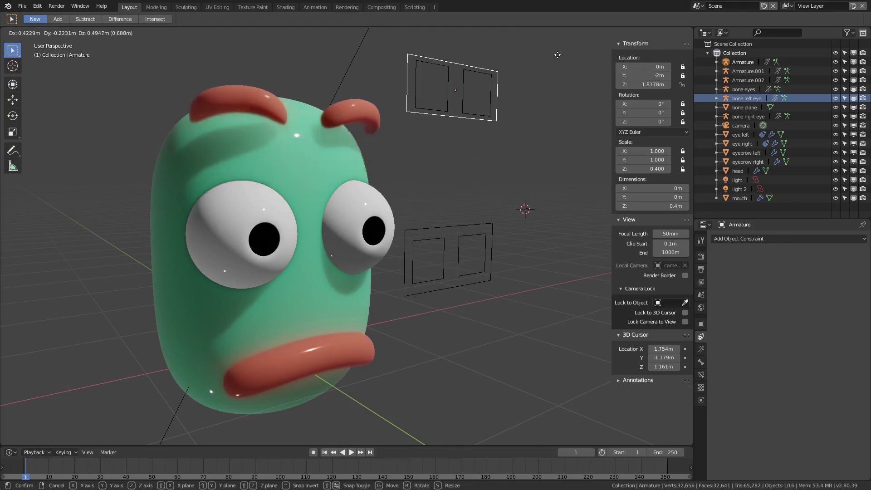
click(532, 154)
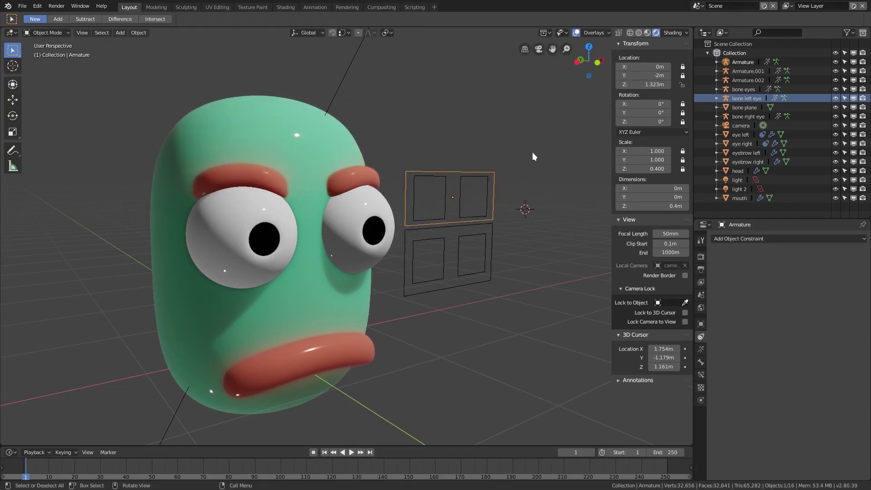
Hide the transform sidebar to free the 3D view around the head and its controls.
middle_drag(532, 152, 496, 279)
scroll(499, 280, up, 5)
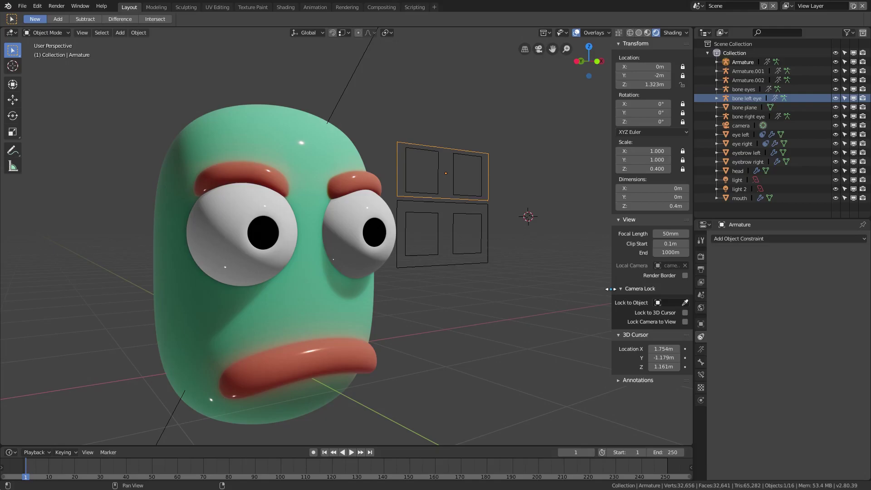
key(n)
scroll(405, 361, down, 2)
shift+middle_drag(405, 360, 456, 343)
Select the left eyebrow and examine from several angles how it sits against the head and the eye.
click(437, 320)
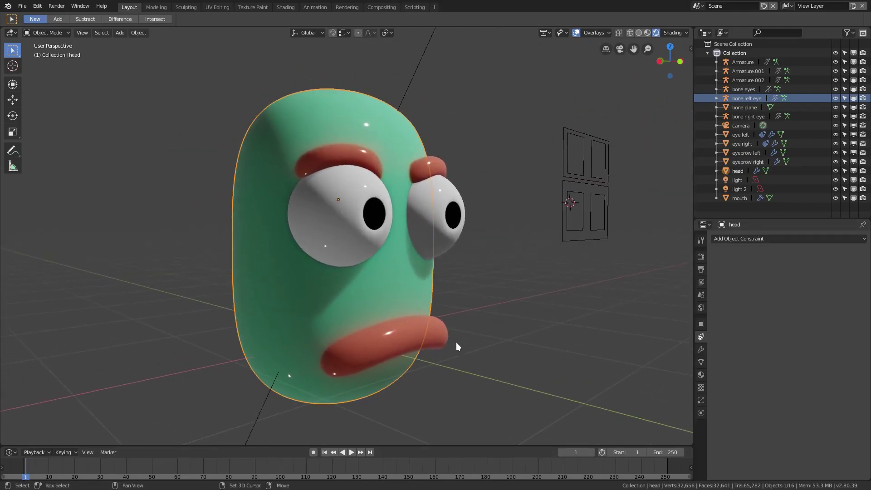
click(351, 155)
scroll(354, 149, up, 3)
shift+middle_drag(364, 199, 379, 273)
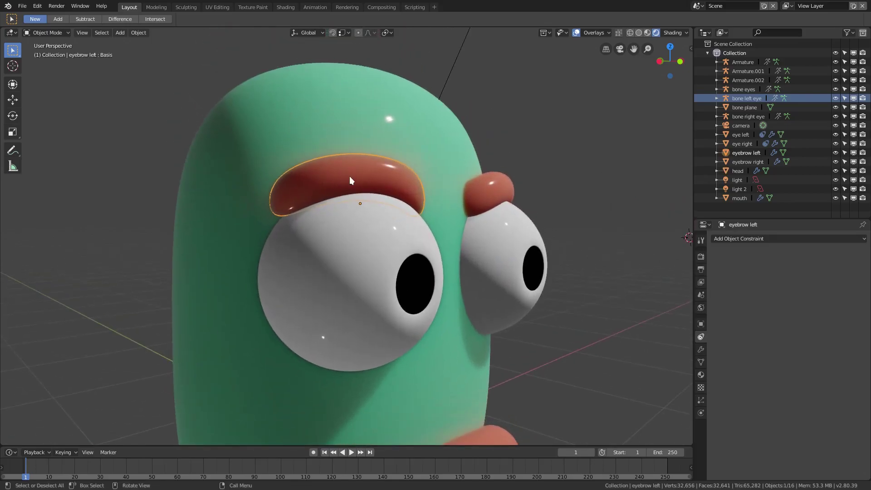
scroll(358, 194, down, 5)
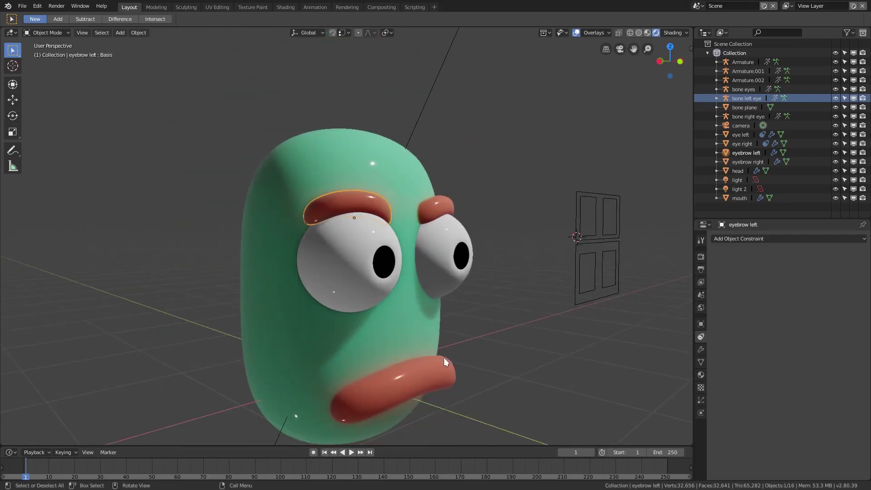
middle_drag(444, 357, 359, 212)
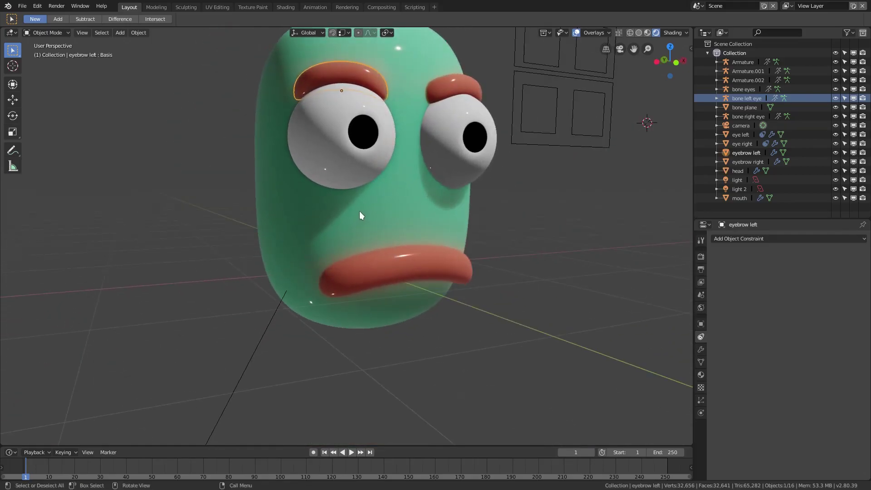
middle_drag(253, 280, 365, 258)
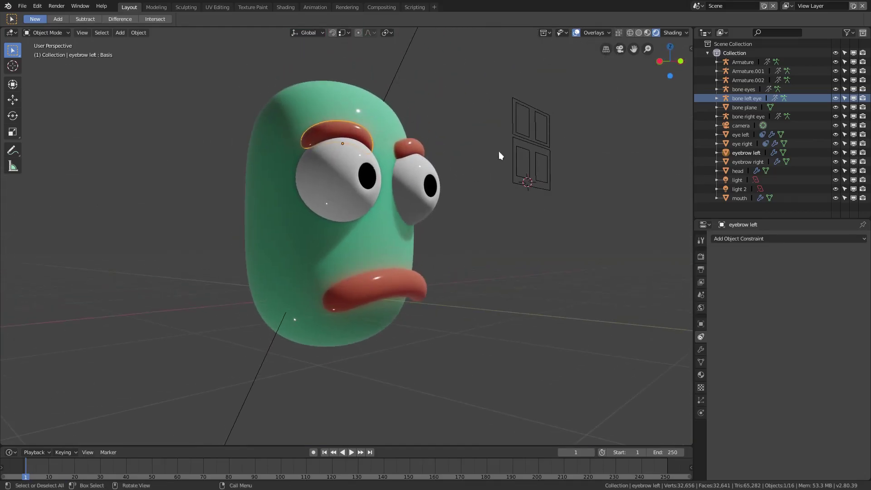
key(Home)
scroll(314, 209, up, 4)
key(KP_Decimal)
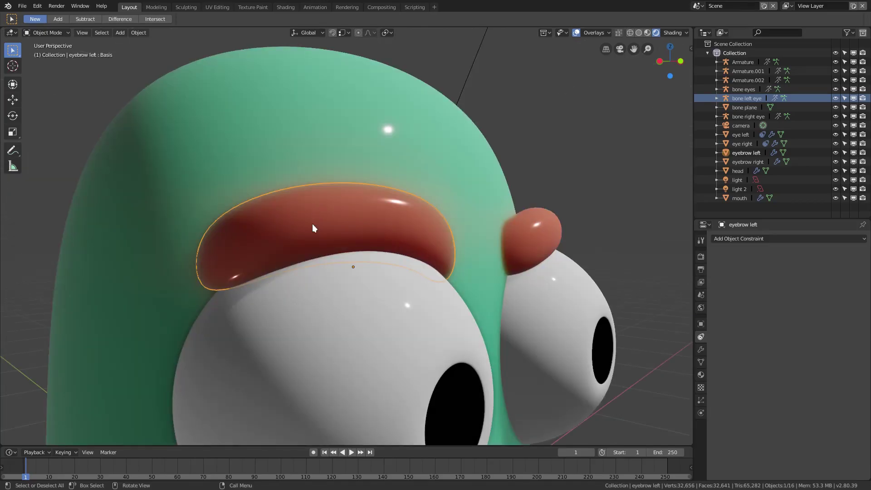
scroll(381, 335, down, 7)
scroll(352, 282, up, 2)
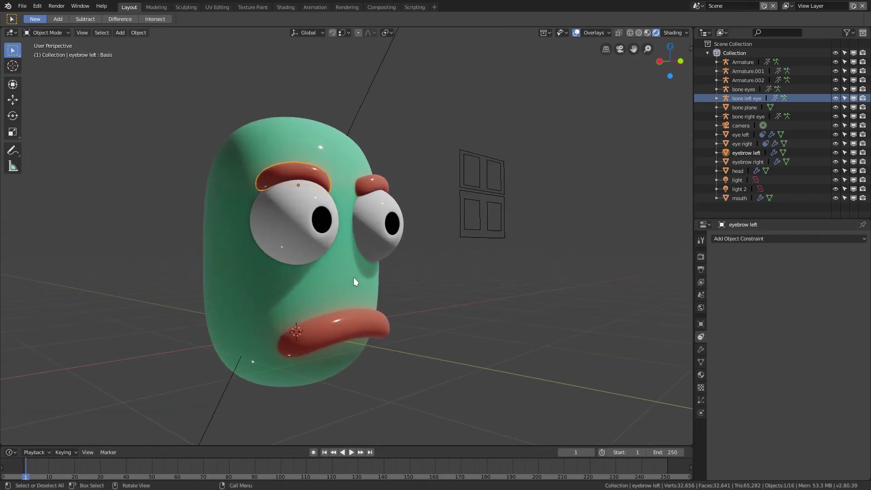
Test-move the left eyebrow's small control high above the upper rectangle, and undo the move.
click(354, 281)
middle_drag(355, 281, 426, 301)
click(480, 213)
middle_drag(480, 213, 455, 210)
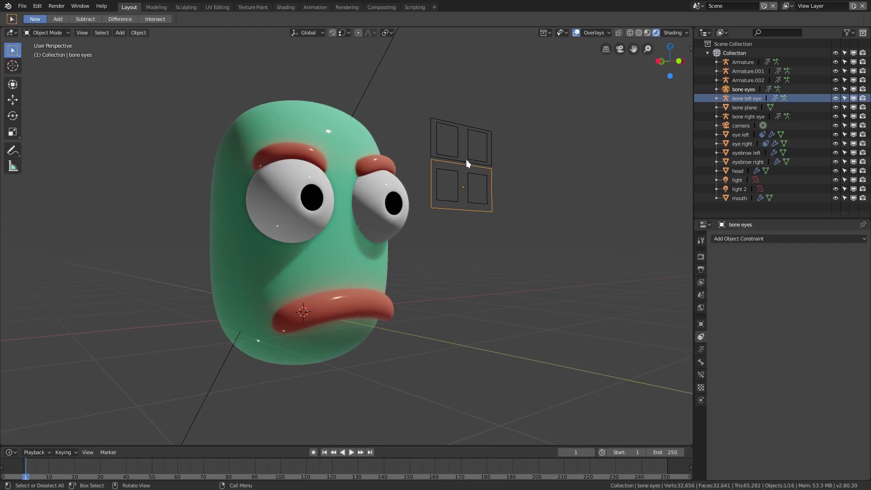
click(453, 149)
click(459, 150)
key(g)
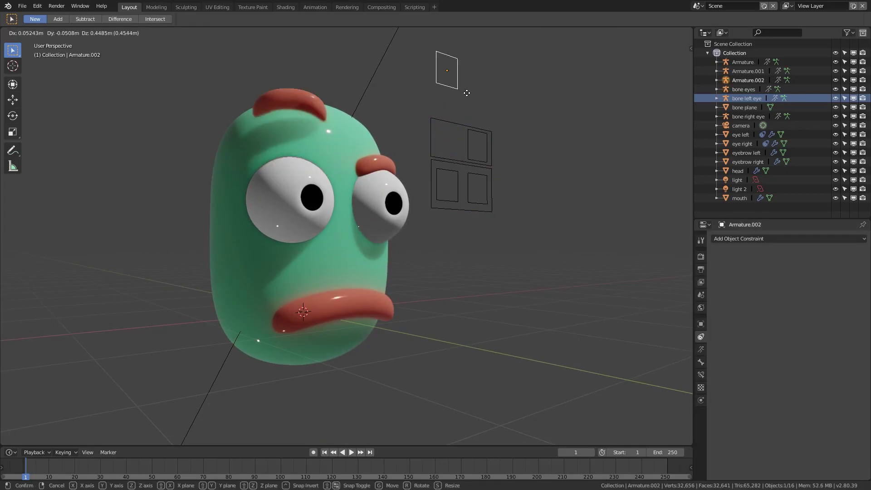
click(554, 94)
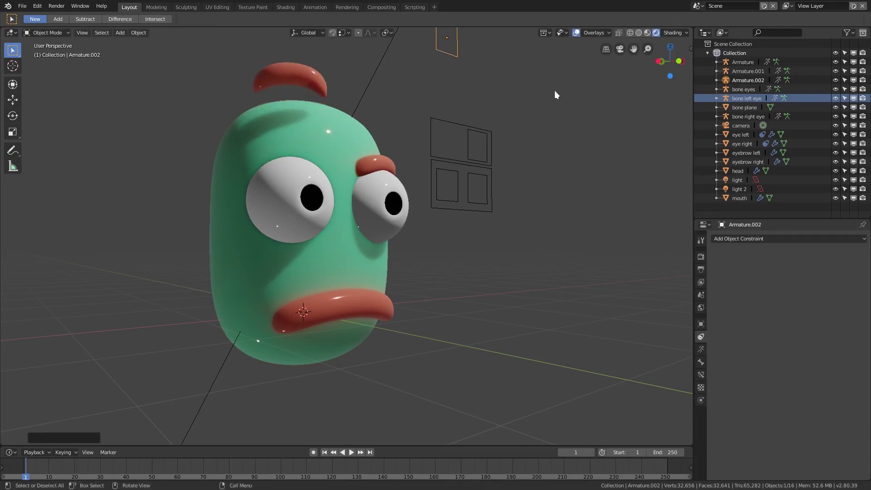
key(ctrl+z)
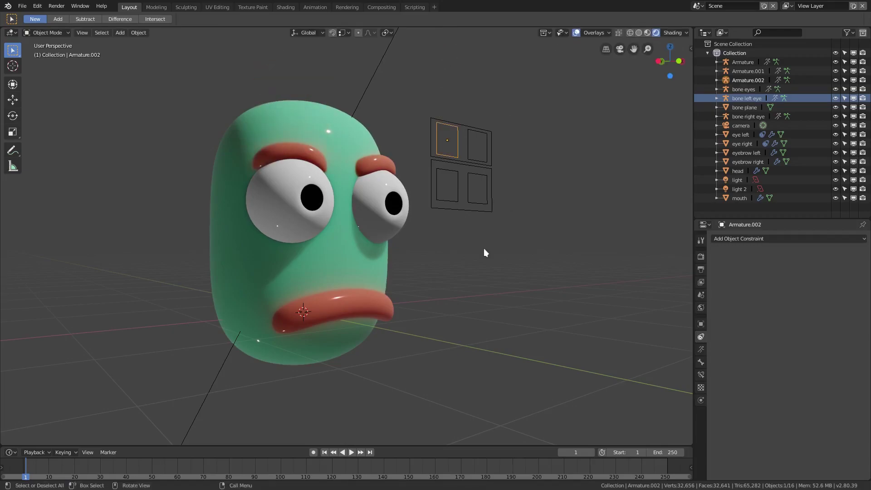